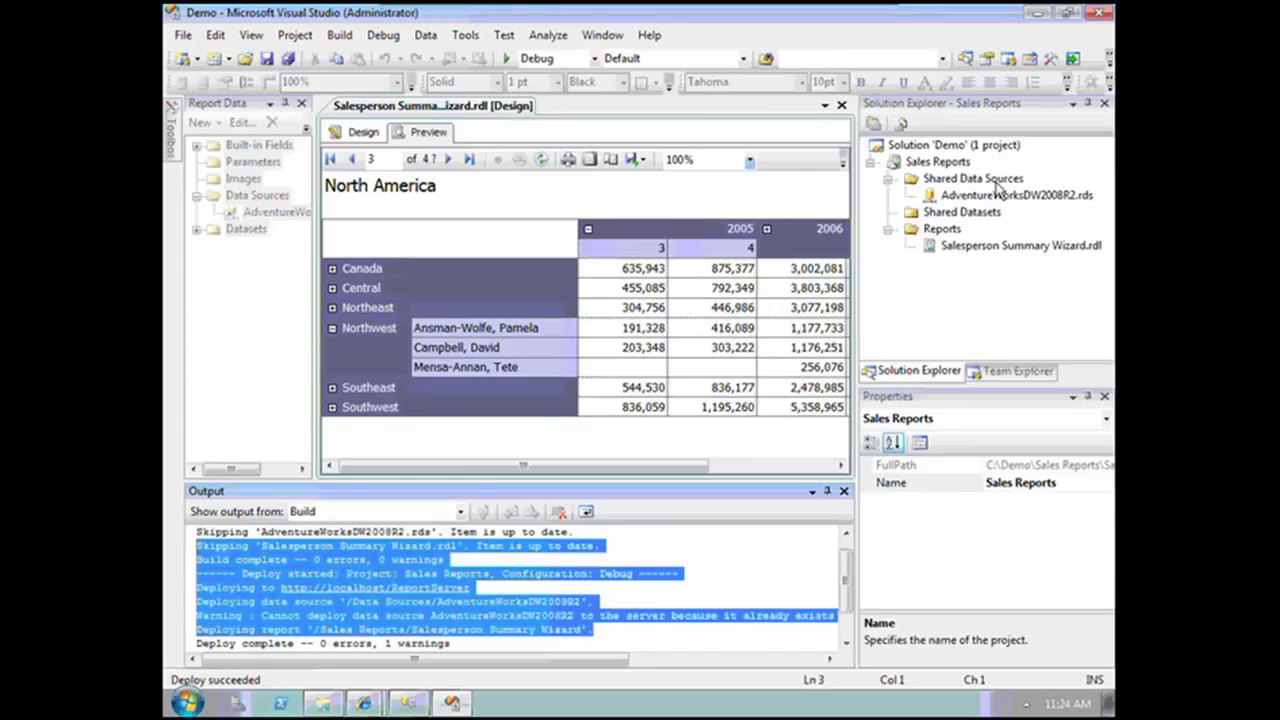
Add a new shared data source to the Sales Reports project with the type Microsoft SQL Server Analysis Services.
right_click(995, 182)
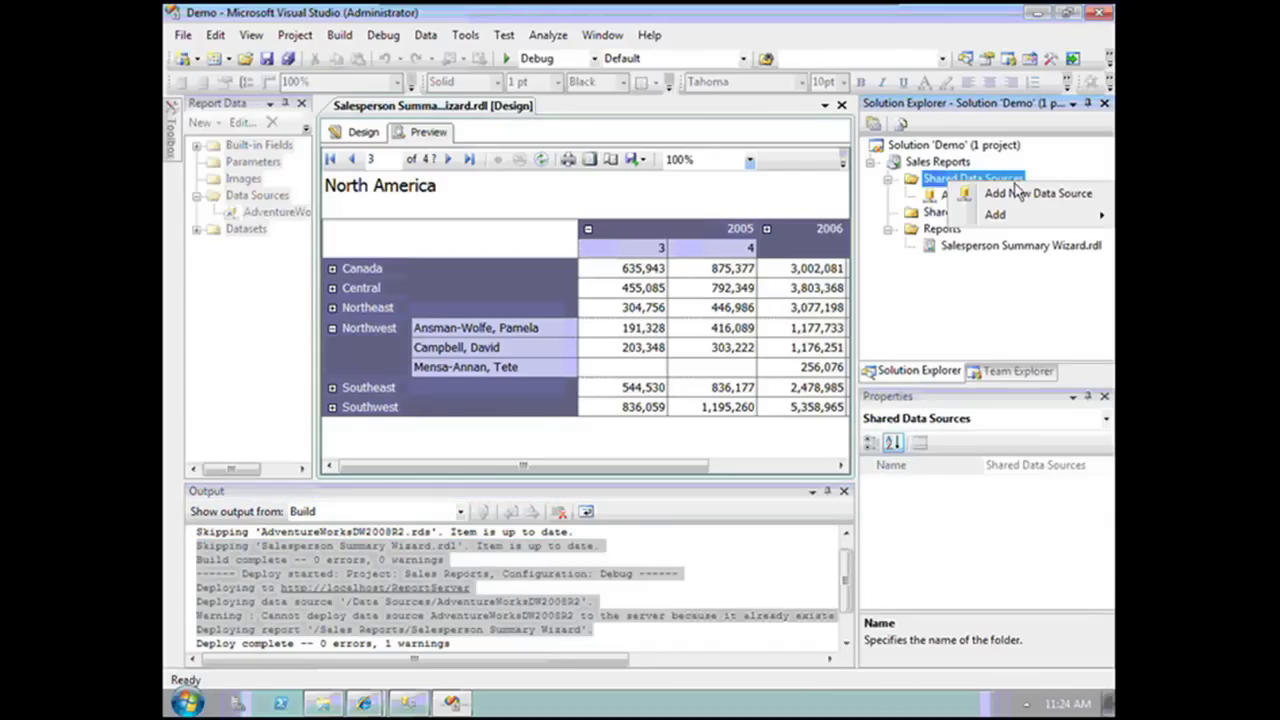
left_click(1100, 199)
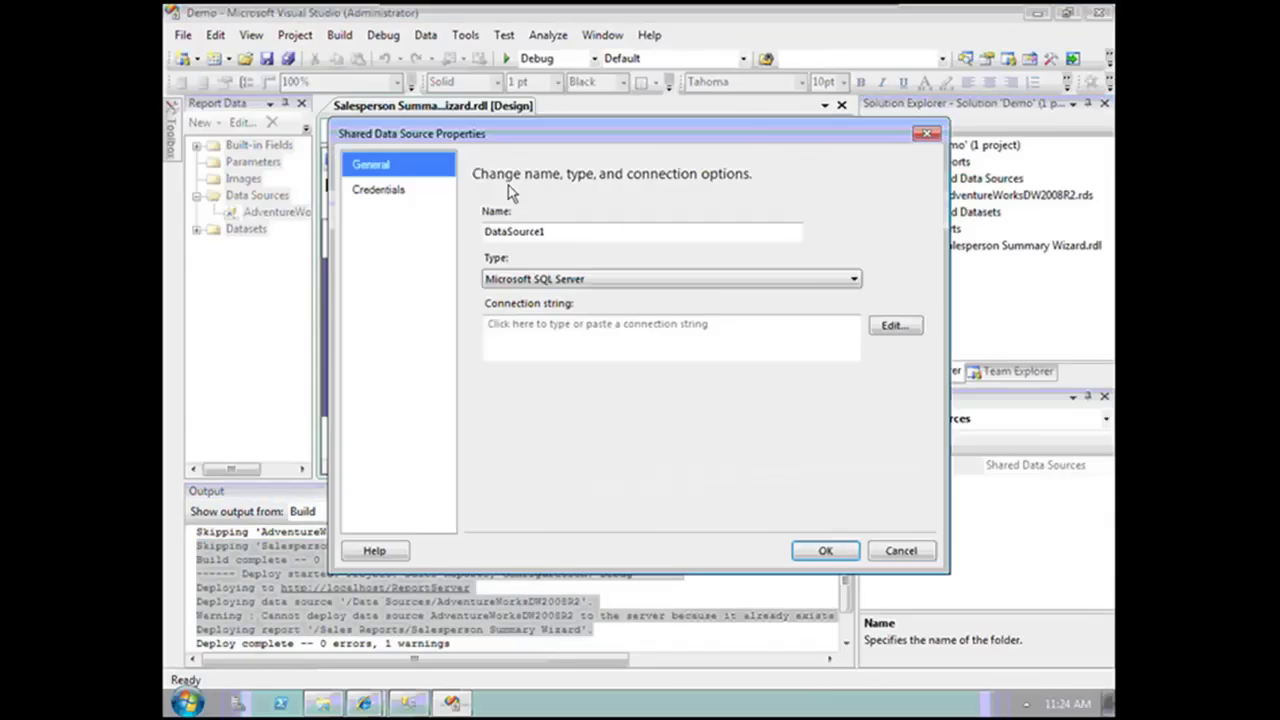
left_click(710, 279)
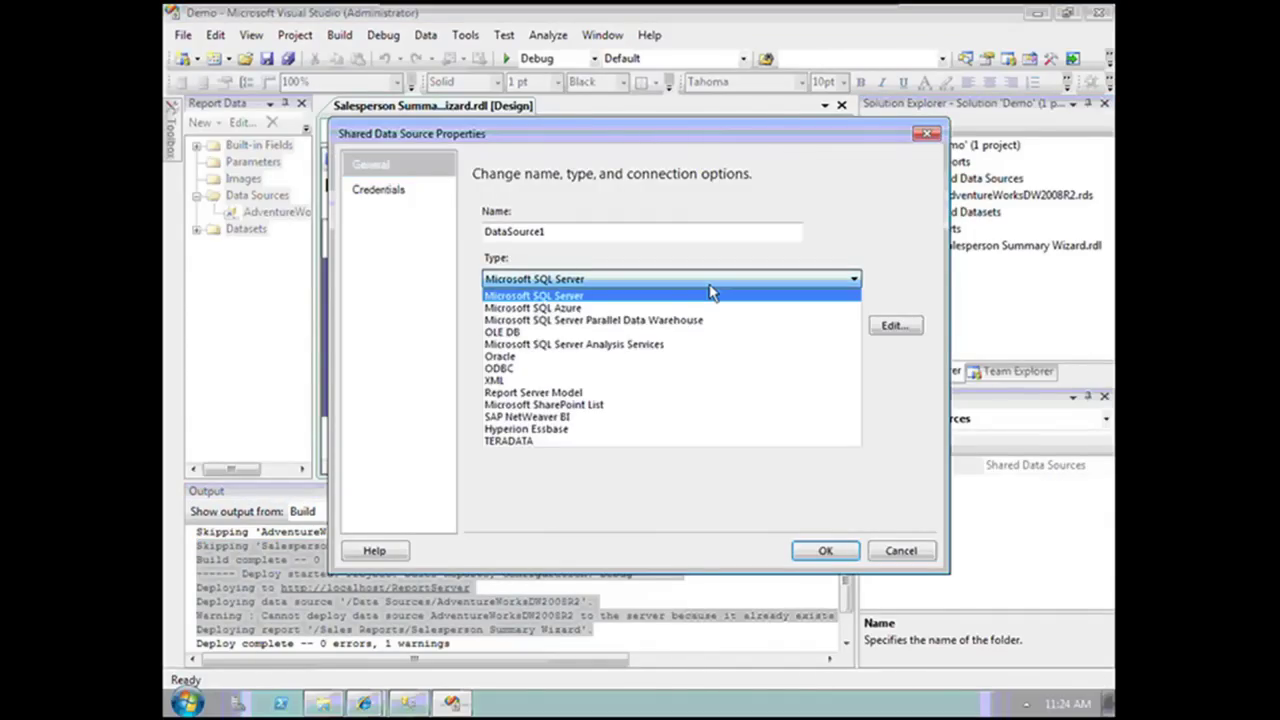
left_click(688, 353)
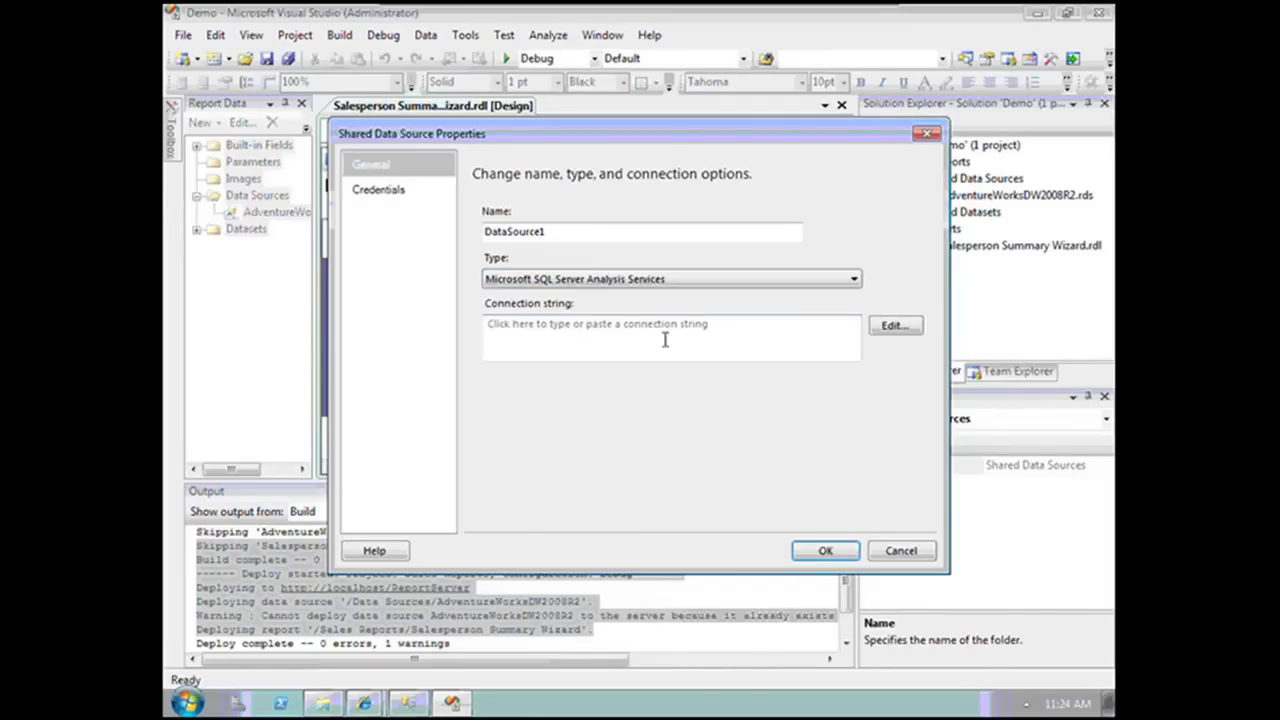
Build the connection string for server localhost and the Sales Analysis database, testing the connection before accepting it.
left_click(908, 332)
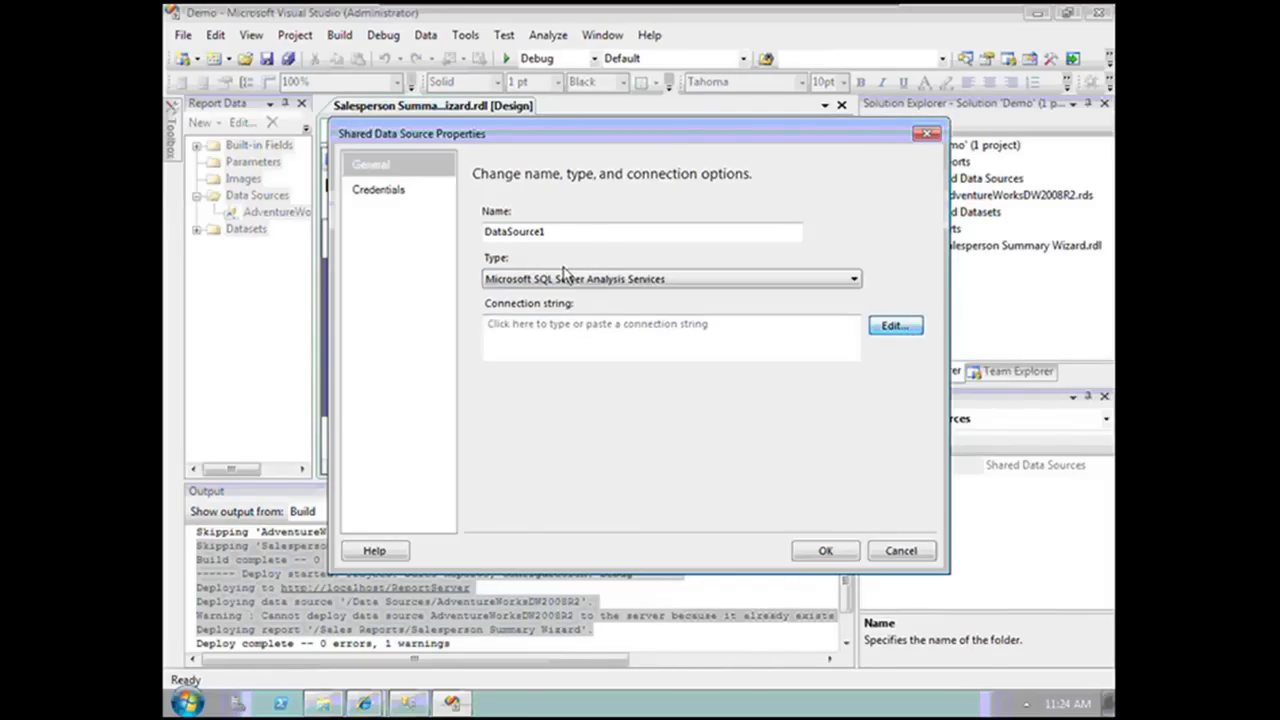
type("lolcahost")
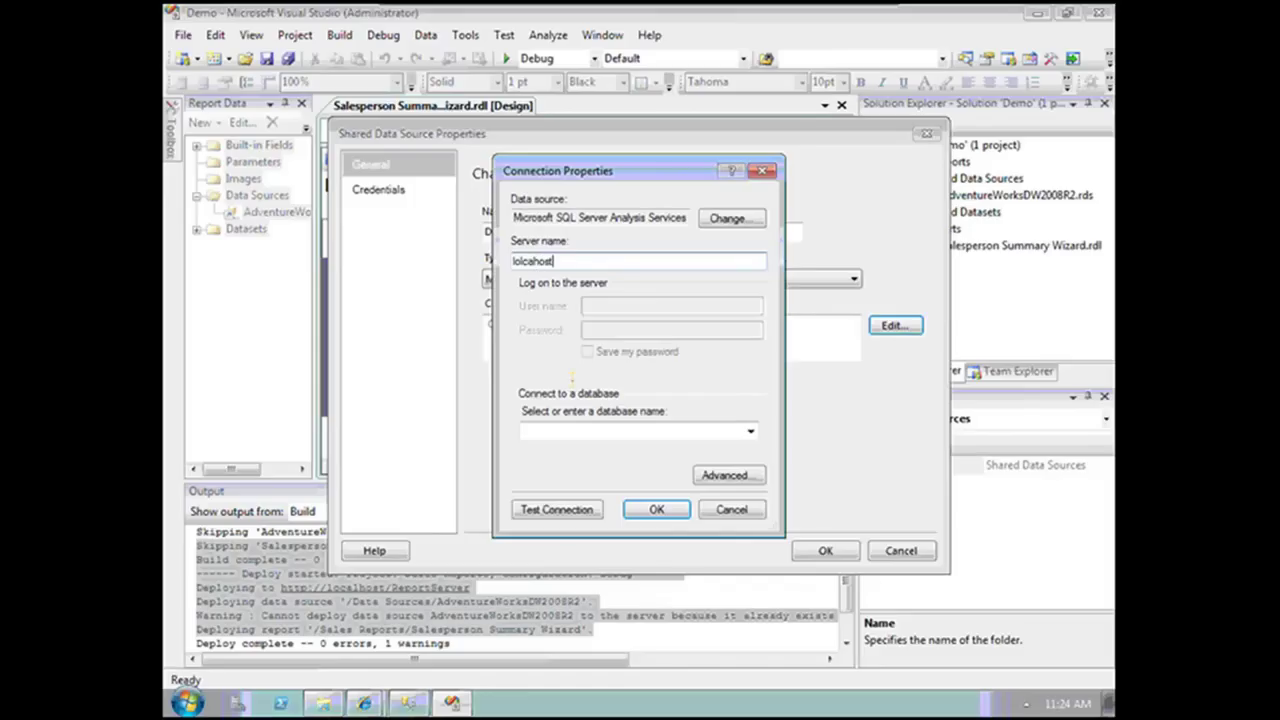
double_click(567, 262)
key("BackSpace")
type("localhost")
left_click(751, 431)
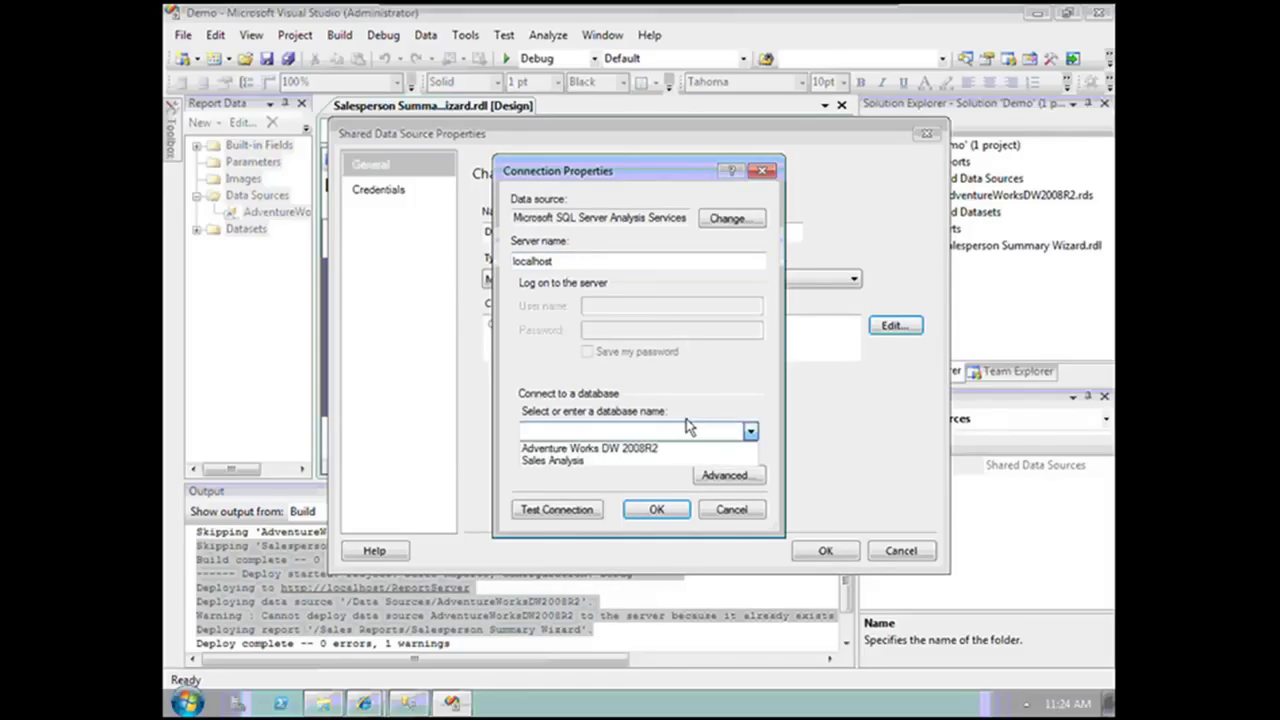
left_click(597, 459)
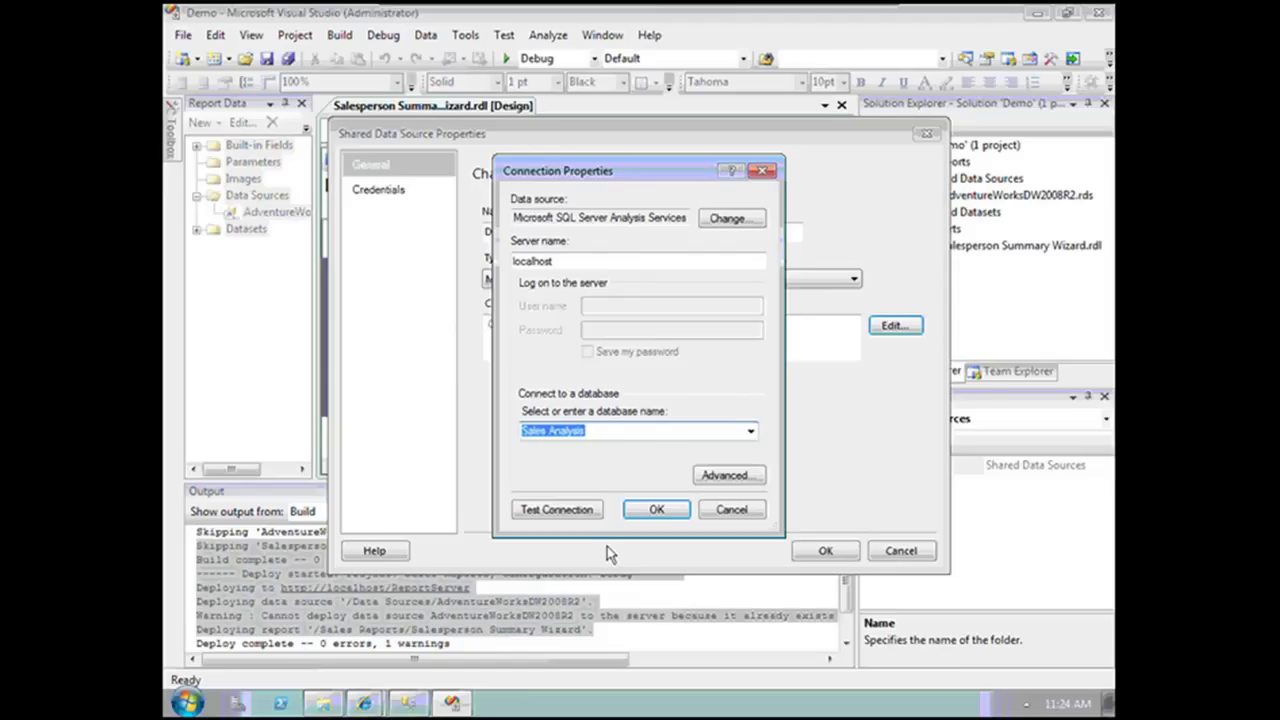
left_click(585, 512)
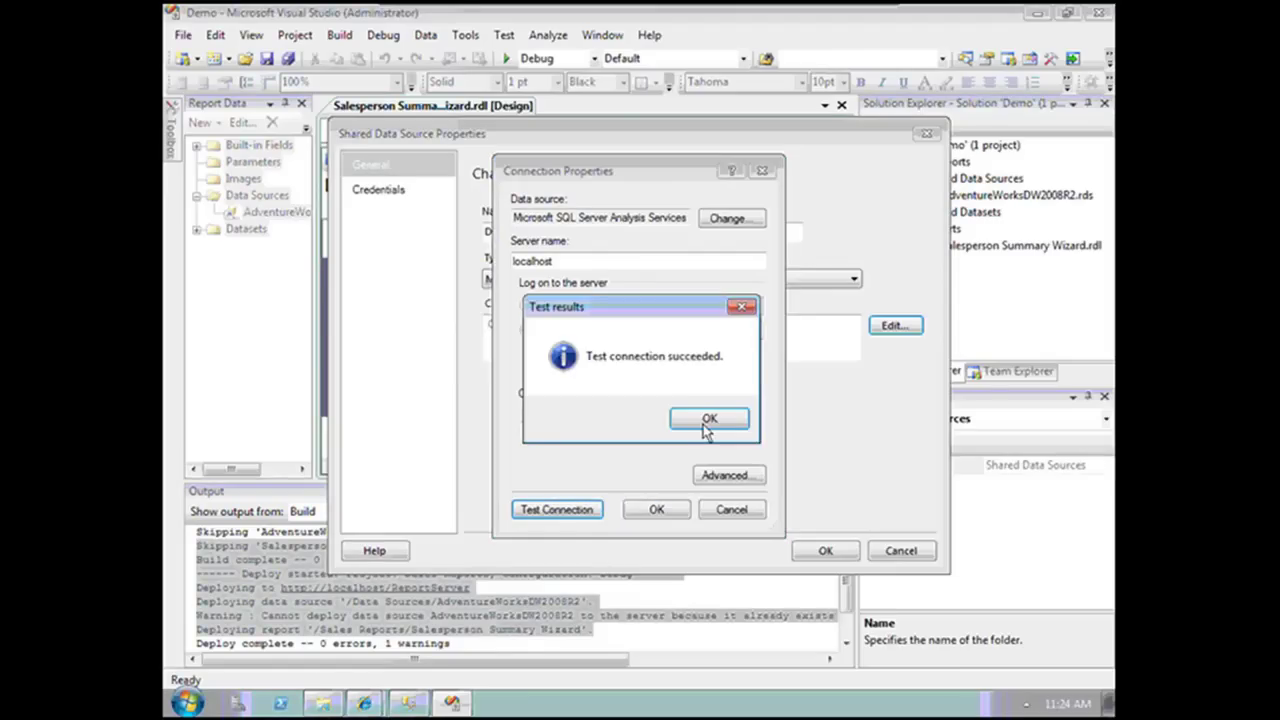
left_click(706, 428)
left_click(656, 509)
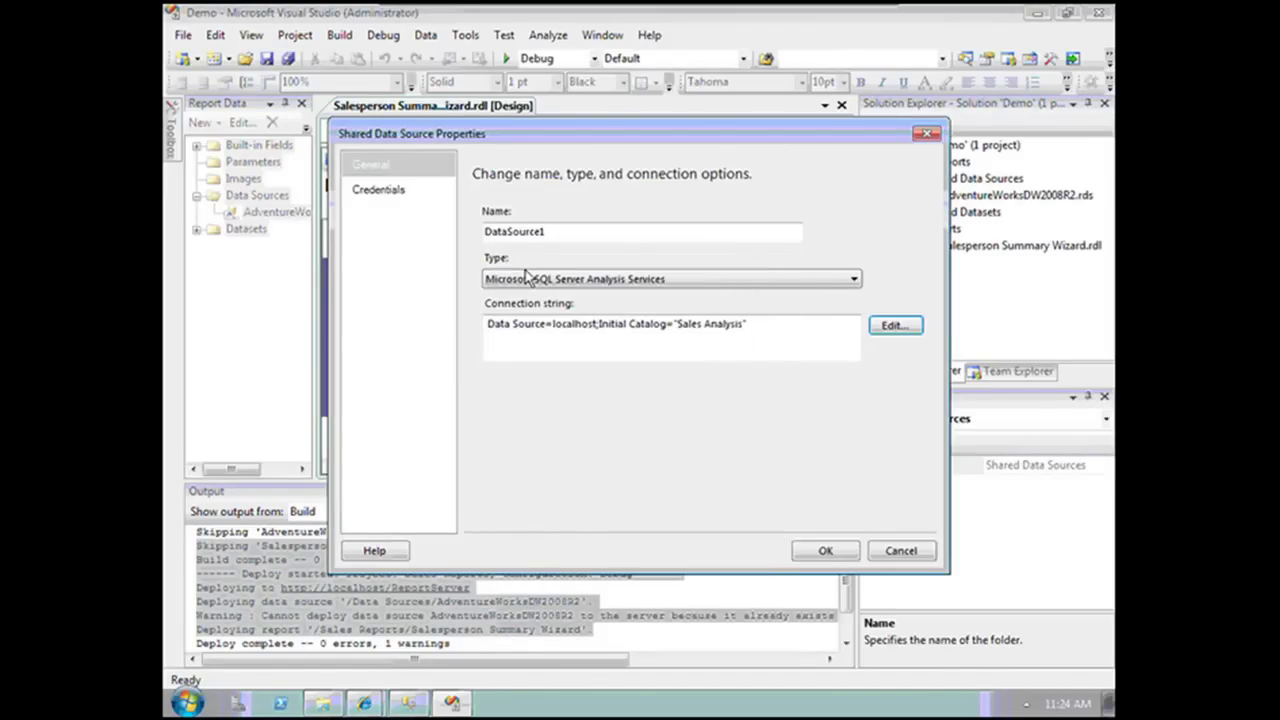
Name the shared data source SalesAnalysis, review its credentials settings and save it with Windows Authentication.
double_click(519, 238)
type("SalesAnalysis")
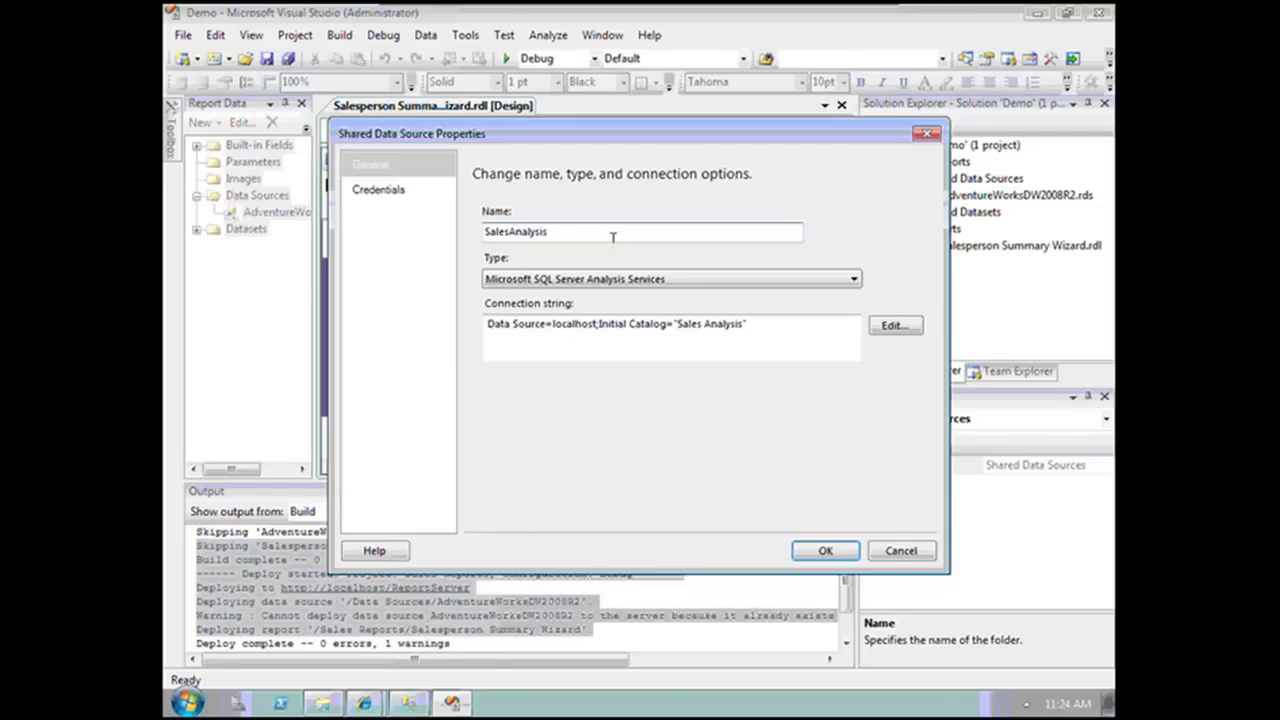
left_click(428, 192)
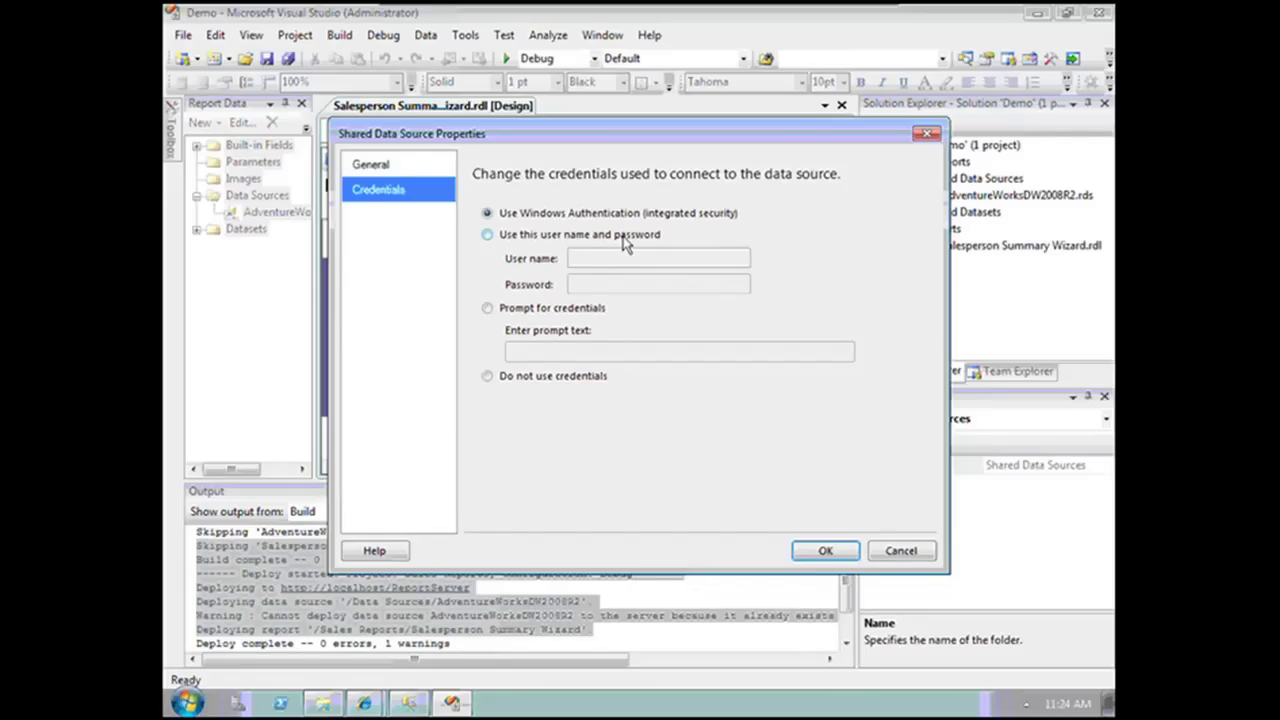
left_click(825, 550)
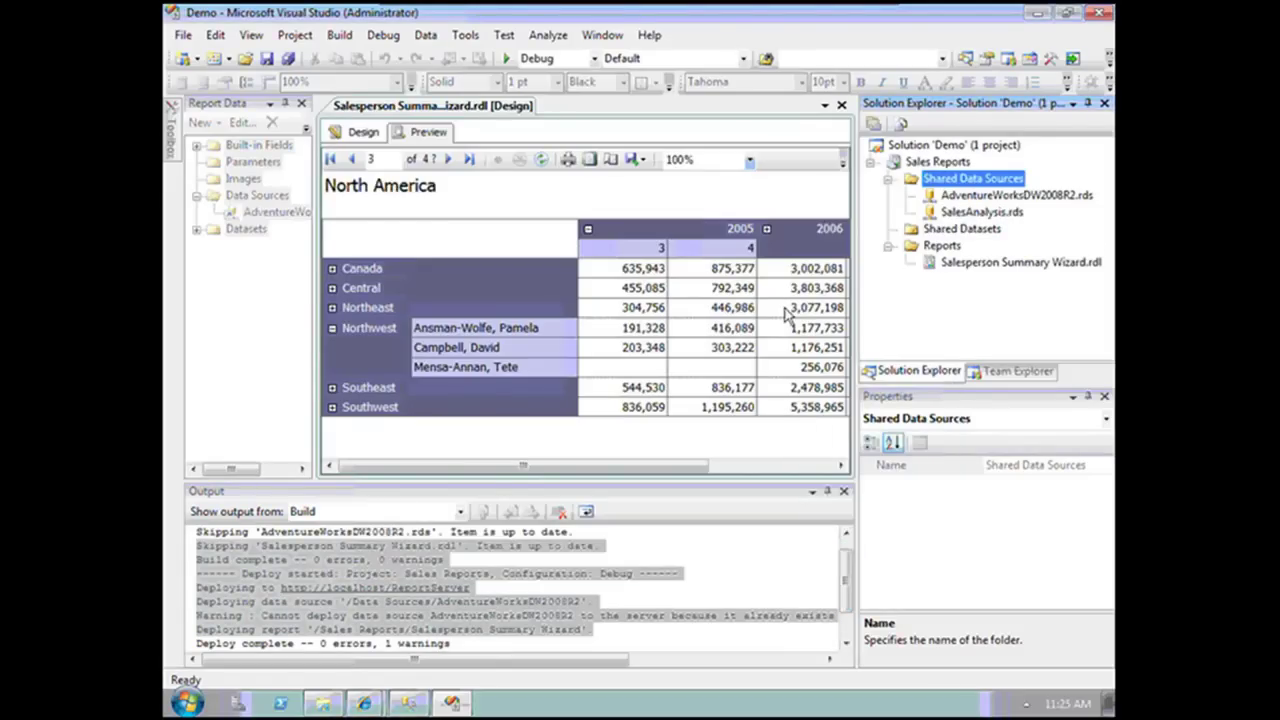
Deploy SalesAnalysis.rds to the report server and highlight its deployment line in the build output.
right_click(976, 213)
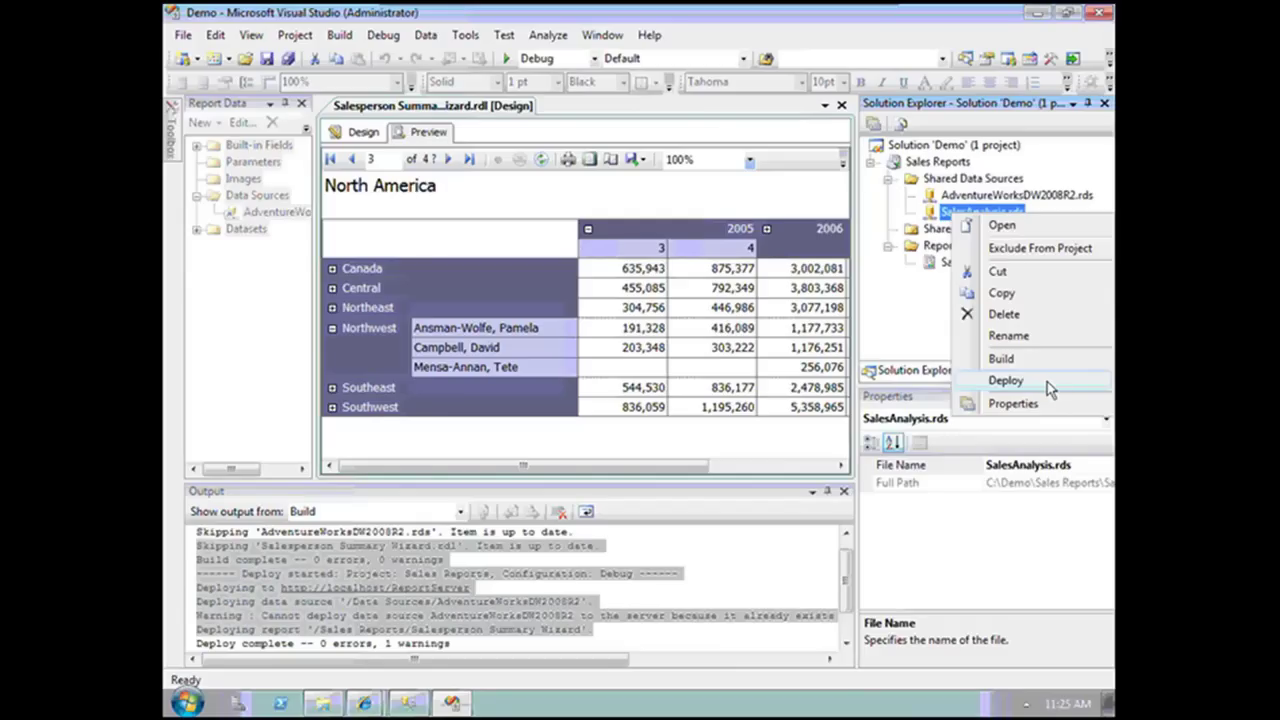
left_click(1005, 381)
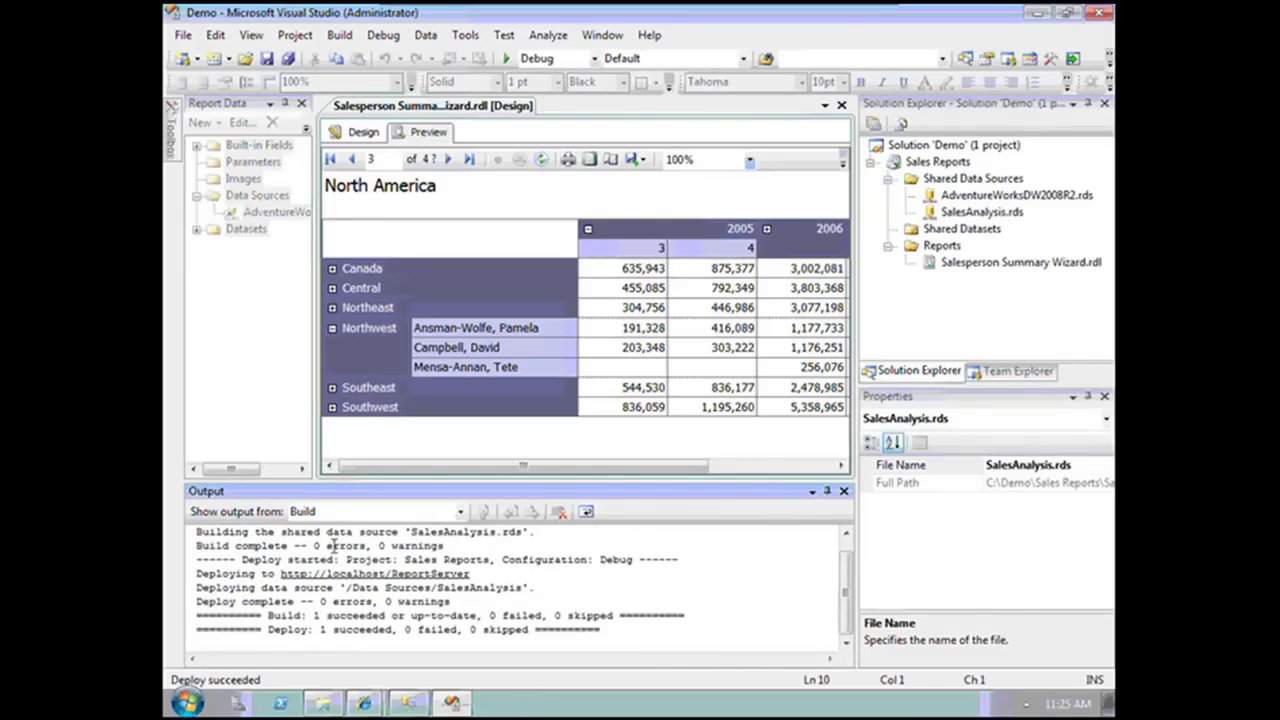
left_click_drag(550, 586, 194, 590)
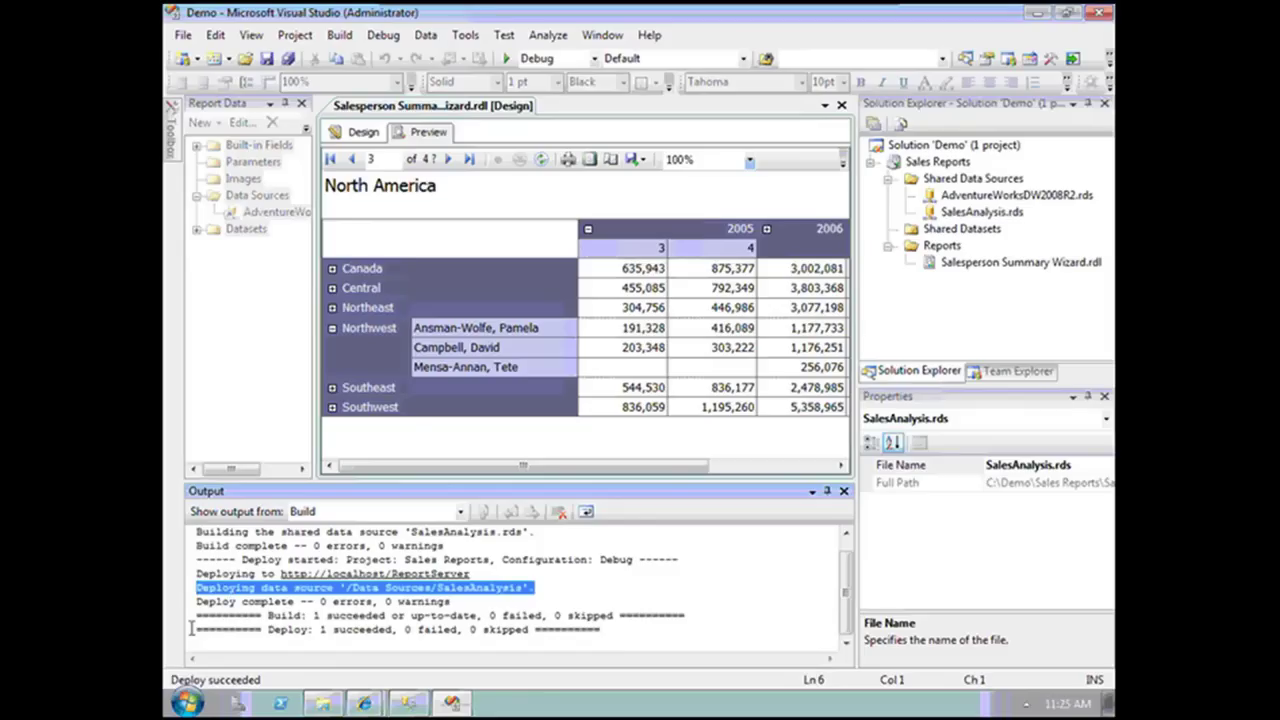
Switch to Report Manager in Internet Explorer and open the SalesAnalysis data source from the Data Sources folder.
left_click(362, 706)
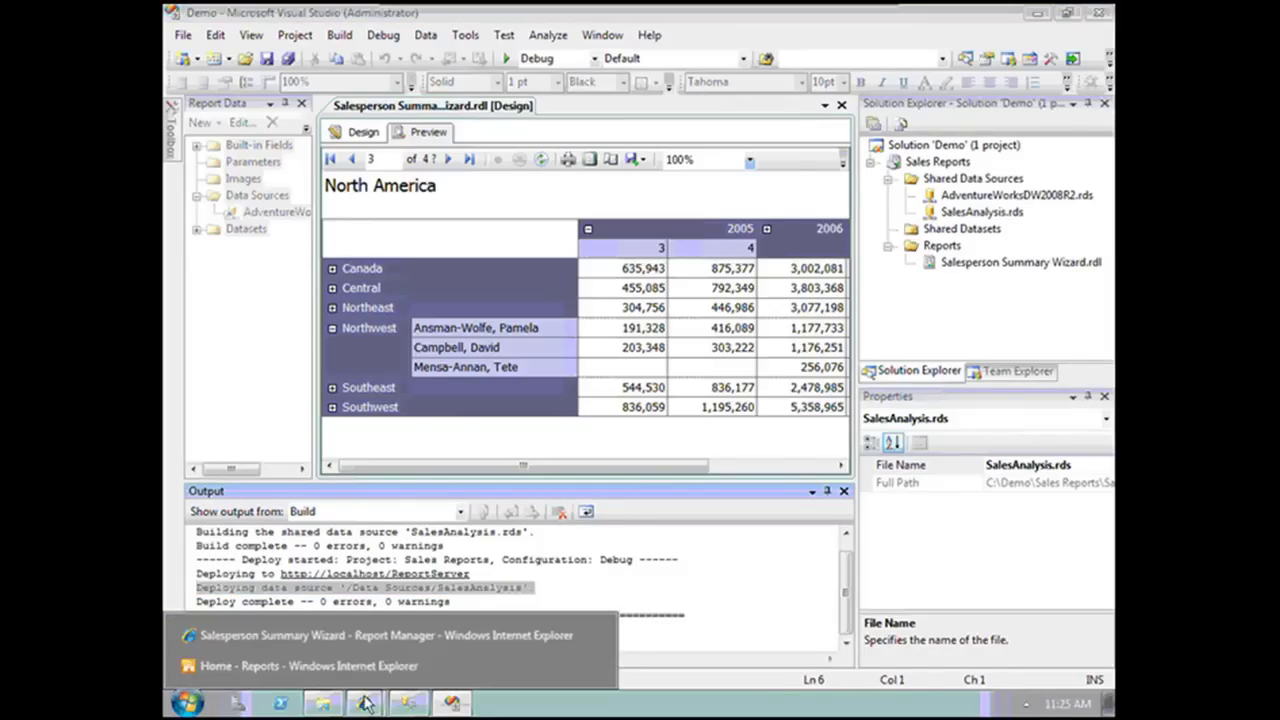
left_click(371, 643)
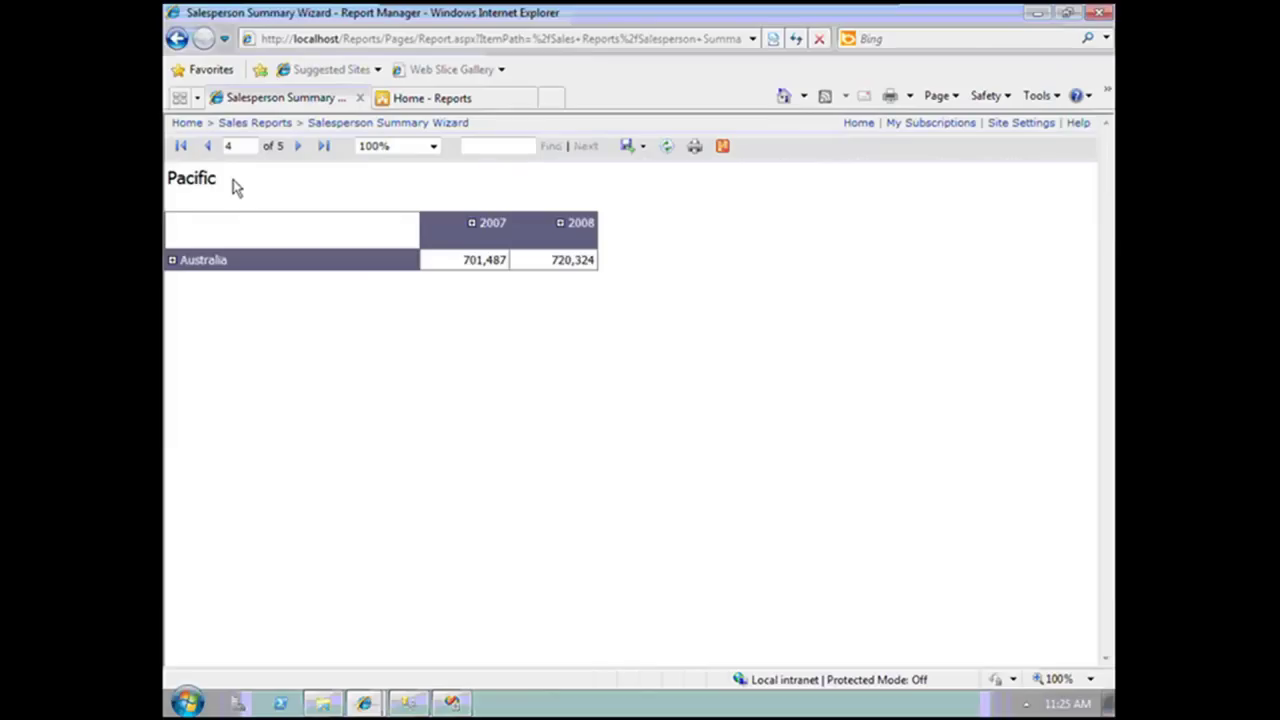
left_click(195, 129)
left_click(256, 255)
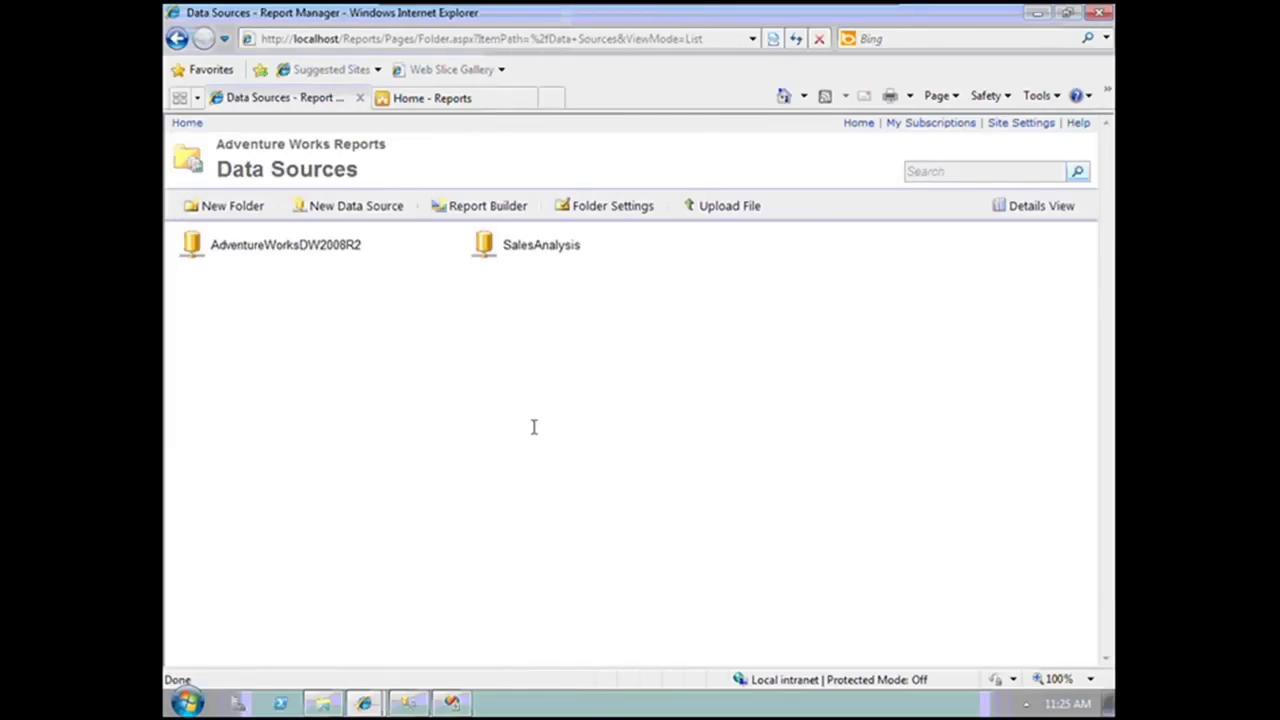
left_click(561, 253)
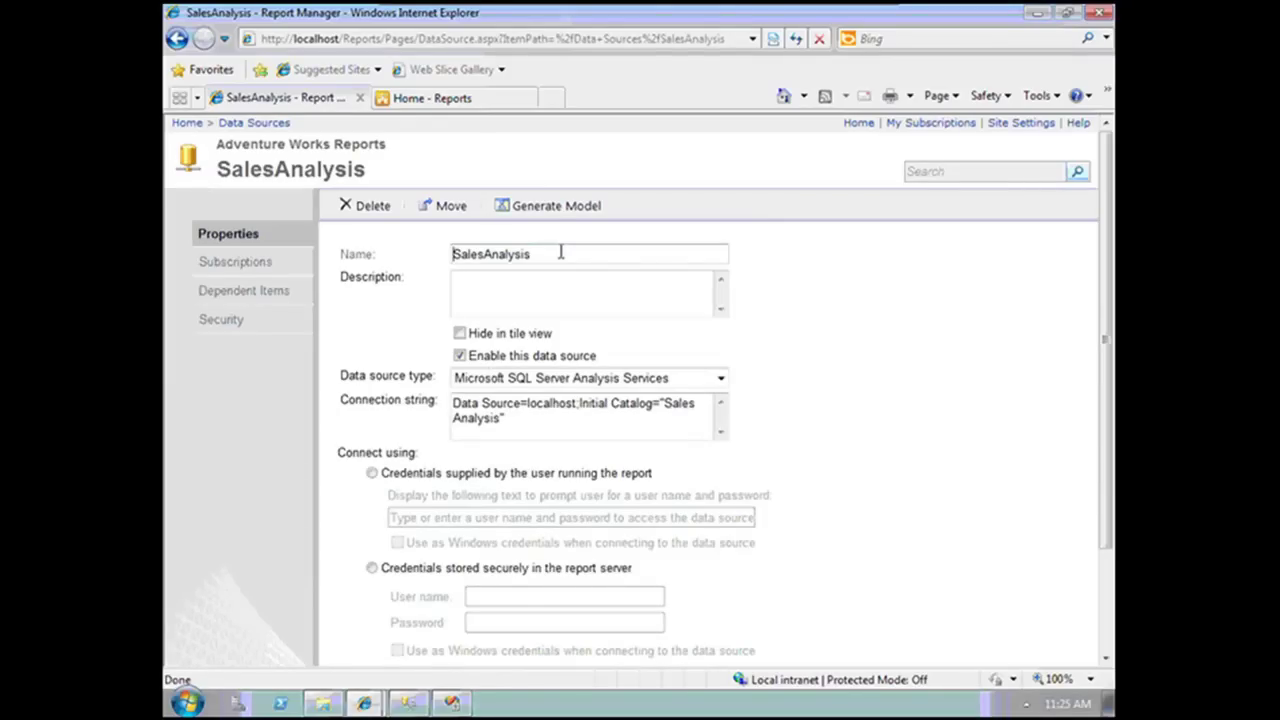
Copy the full connection string of the SalesAnalysis data source to the clipboard.
key("ctrl+a")
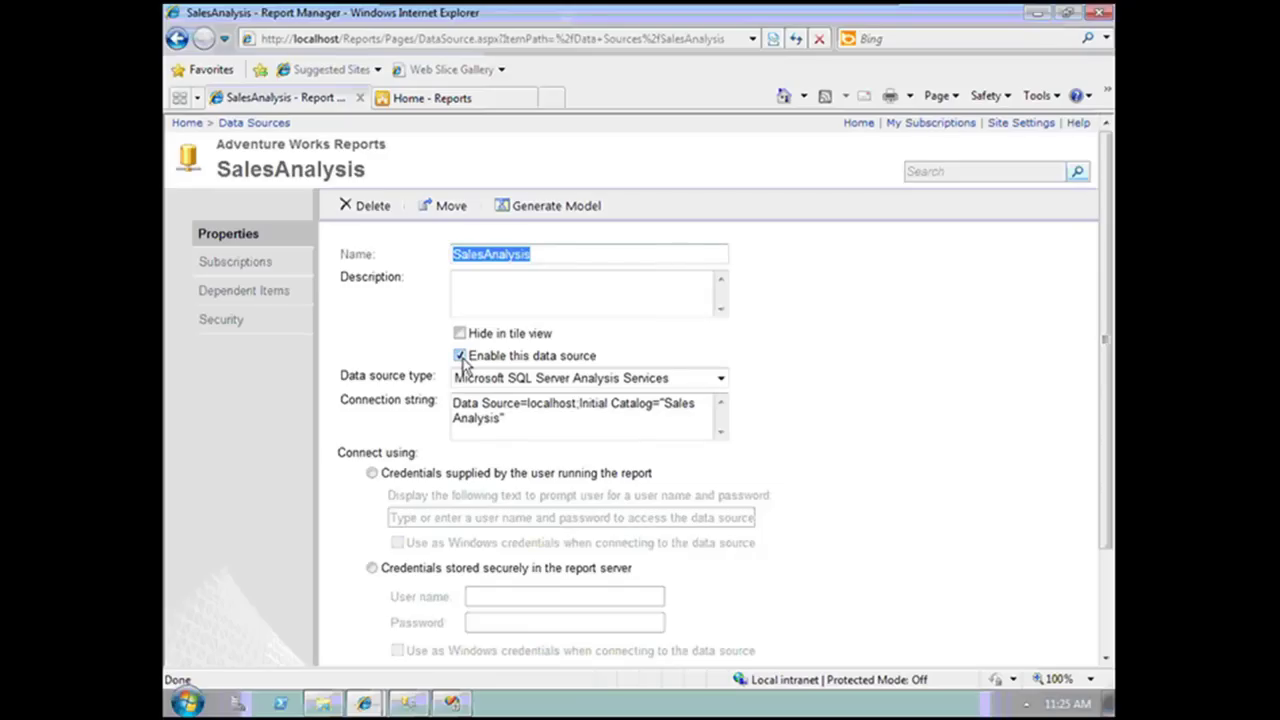
left_click_drag(453, 403, 485, 453)
right_click(480, 418)
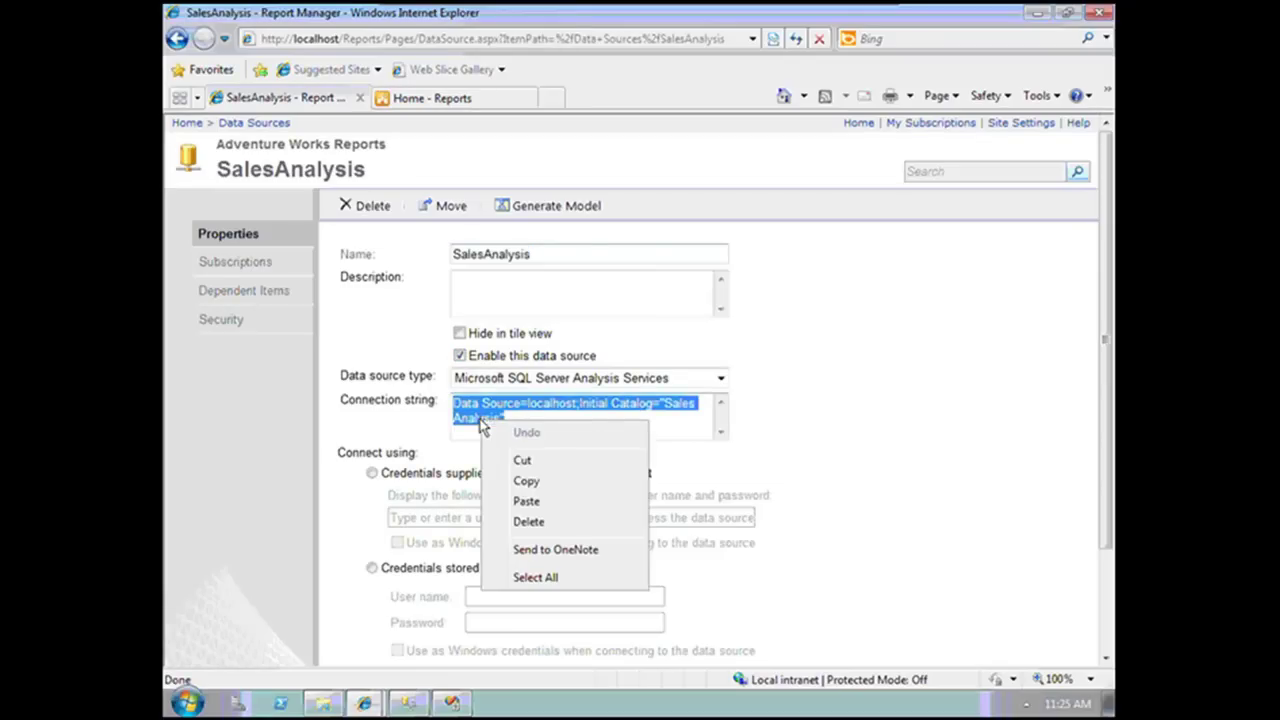
left_click(557, 484)
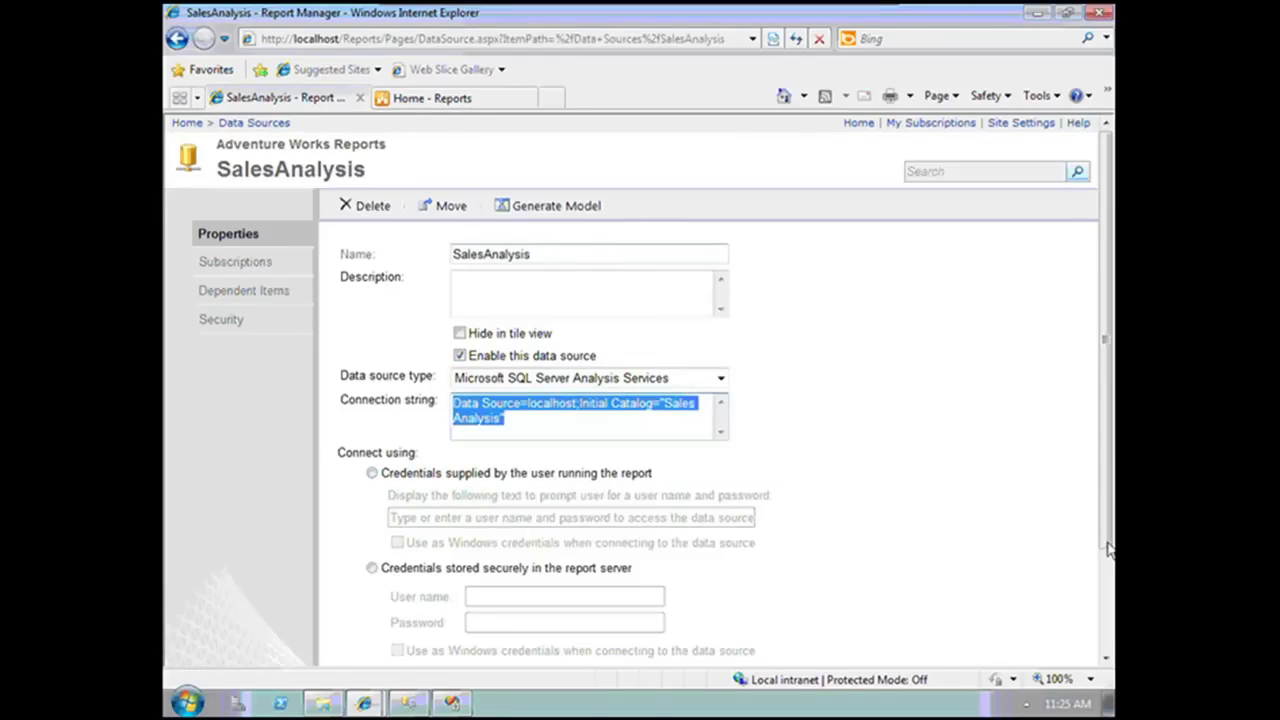
Explore the options for credentials stored securely as Windows credentials and for credentials supplied by the user running the report.
scroll(1094, 594, "down", 3)
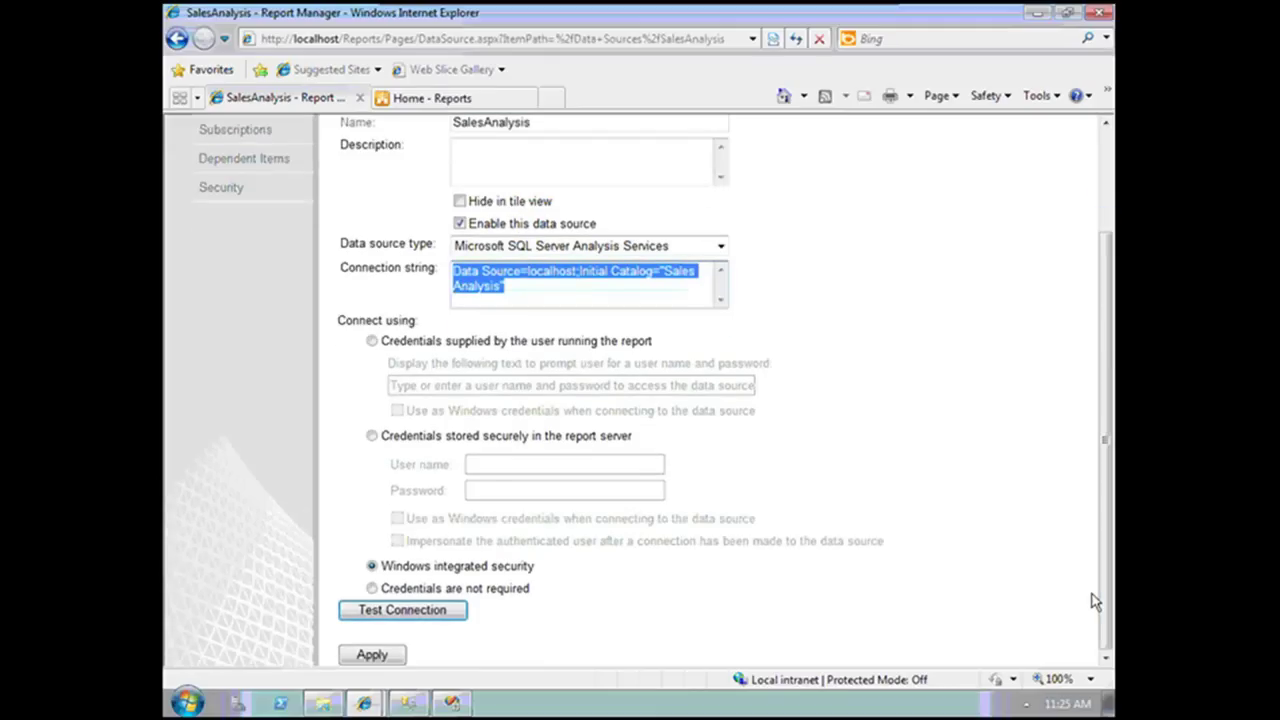
left_click(372, 437)
left_click(397, 518)
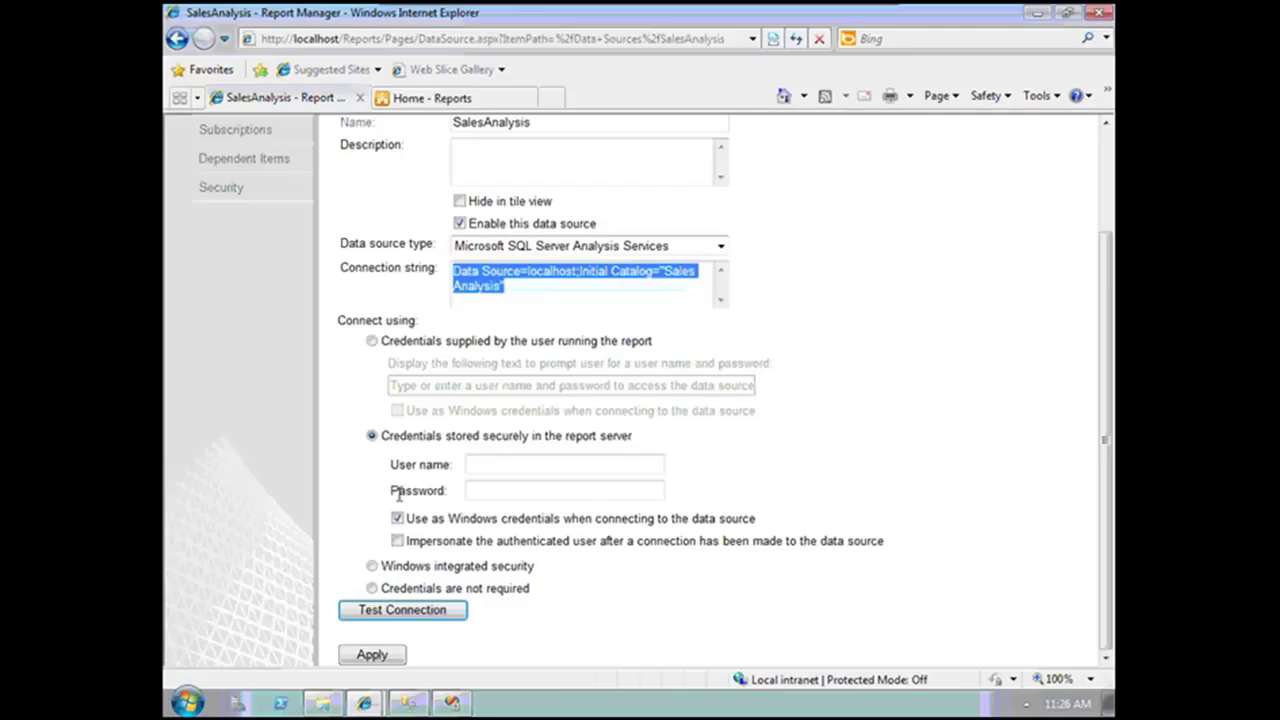
left_click(373, 342)
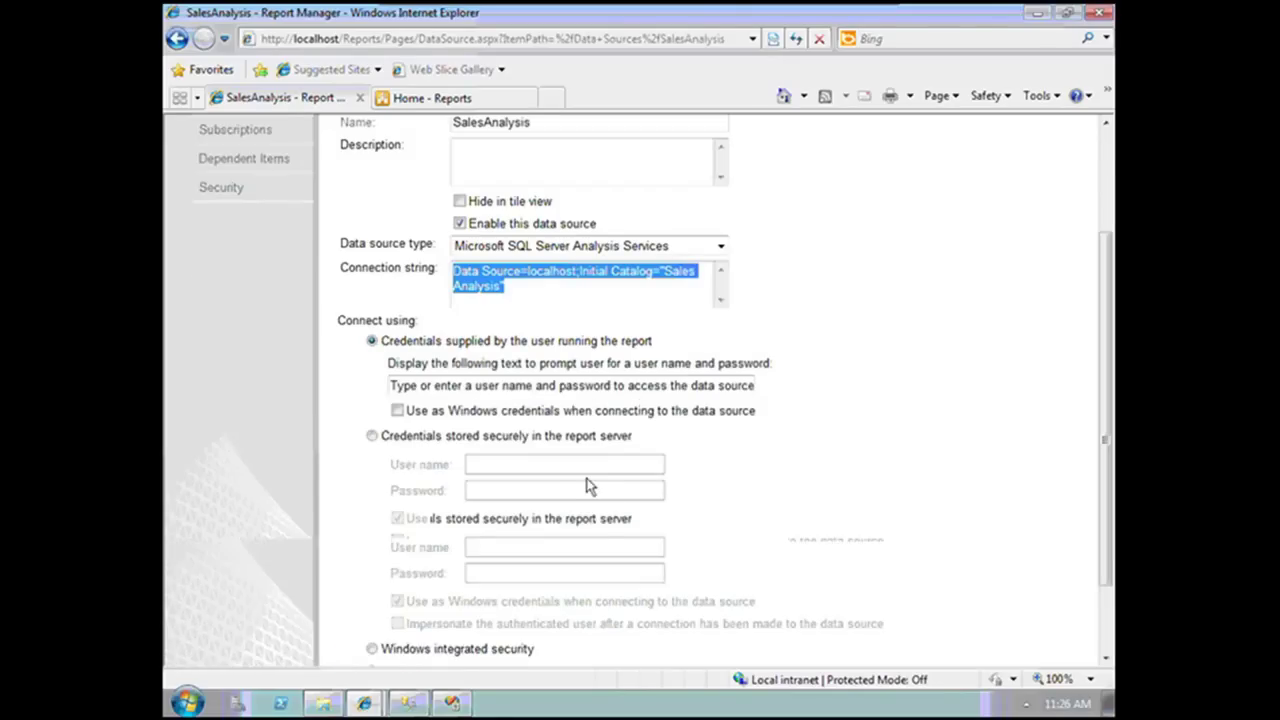
scroll(512, 428, "up", 3)
Switch to the SharePoint Reports site and create a new Report Data Source in the Data Connections library.
left_click(478, 100)
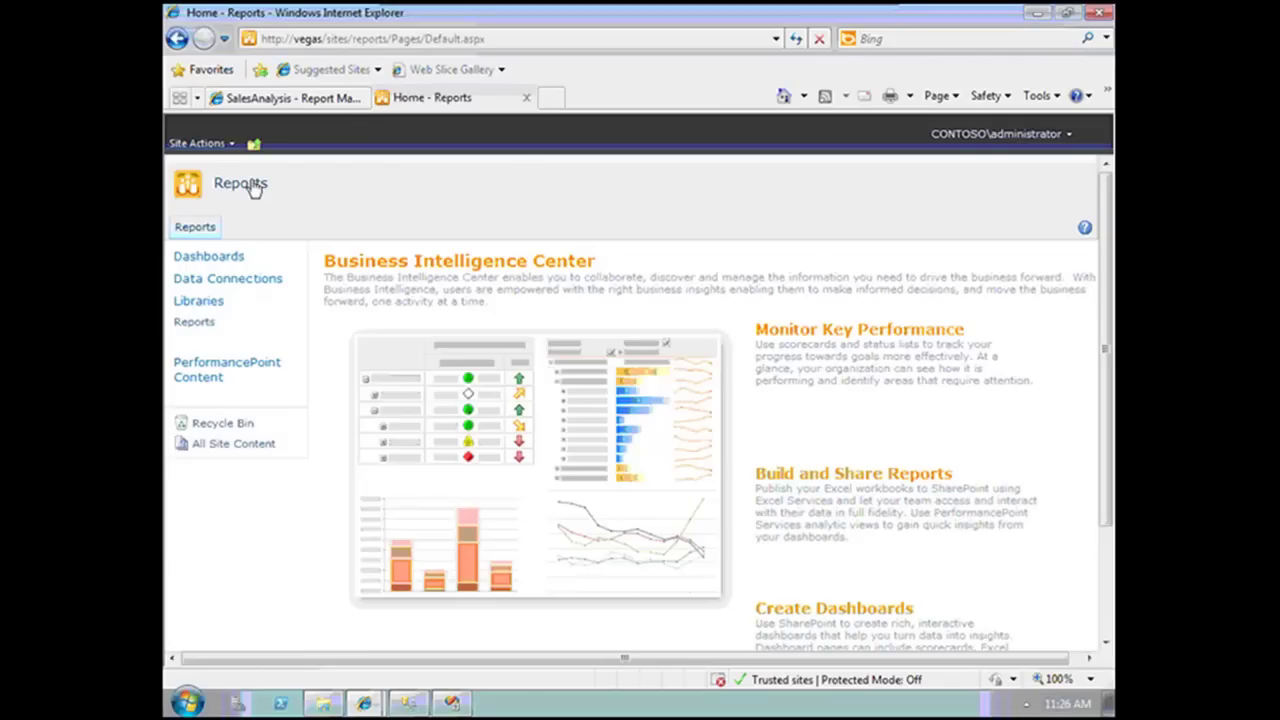
left_click(258, 287)
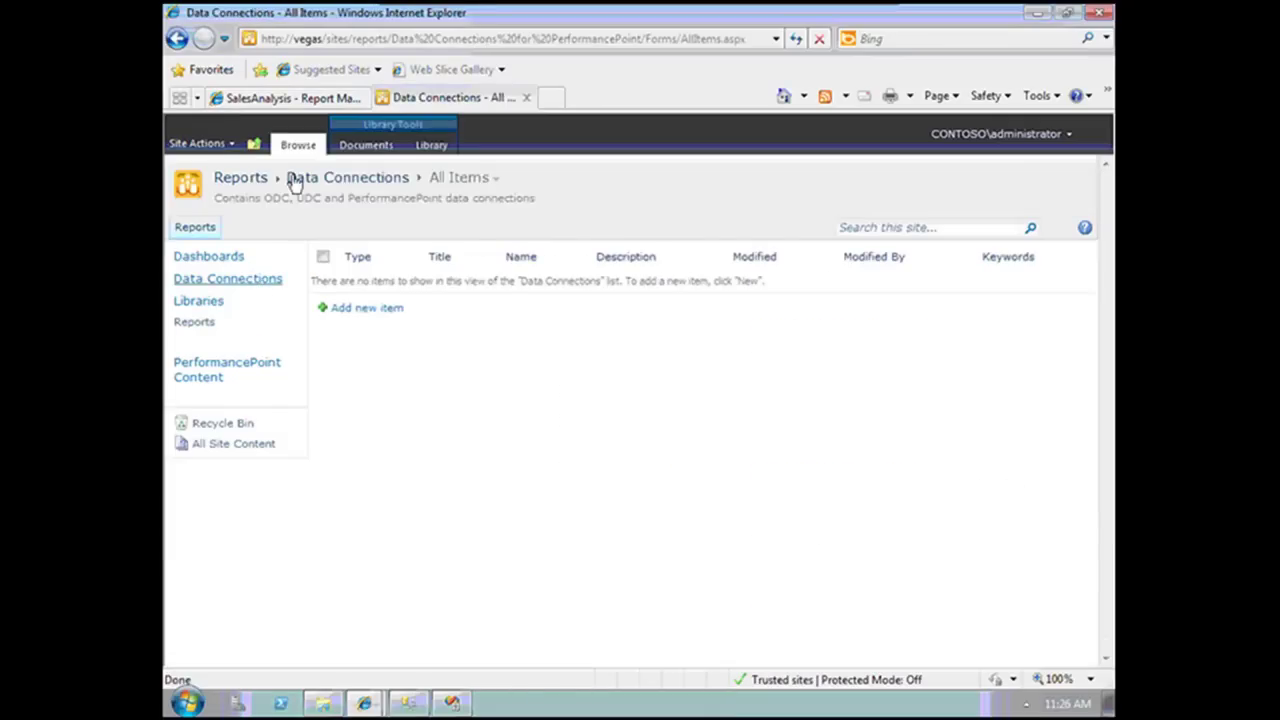
left_click(360, 145)
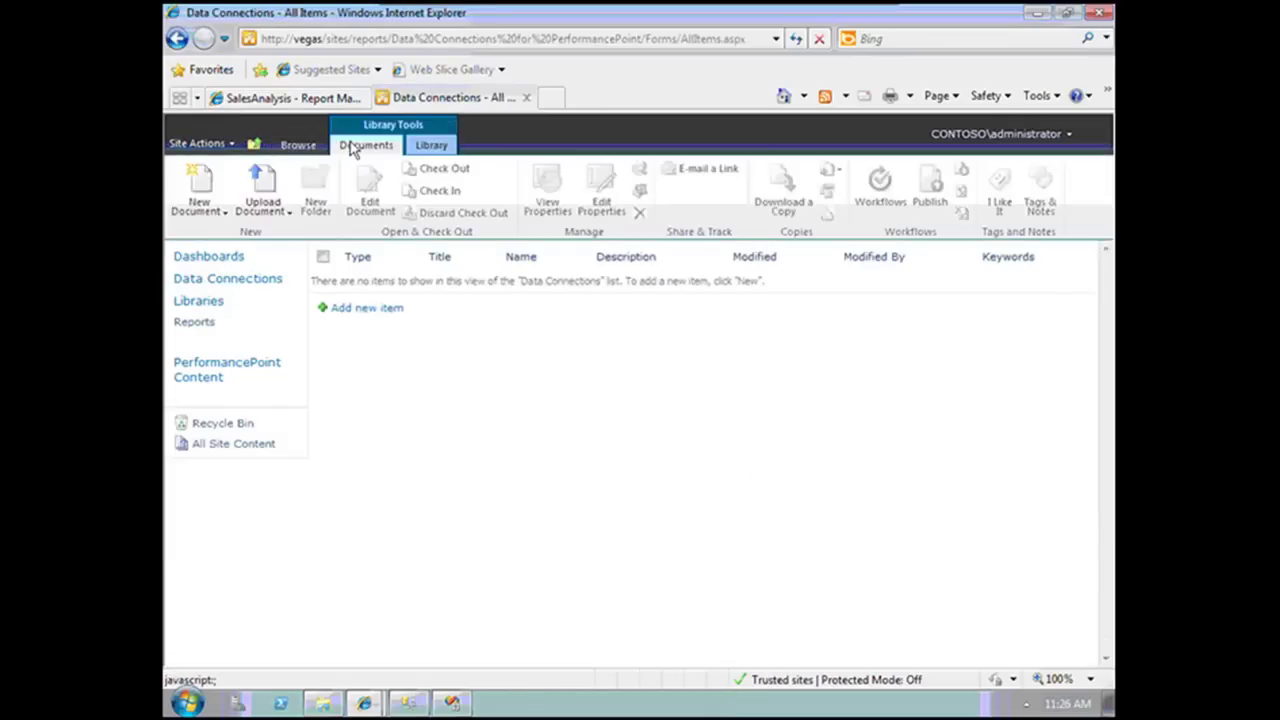
left_click(197, 216)
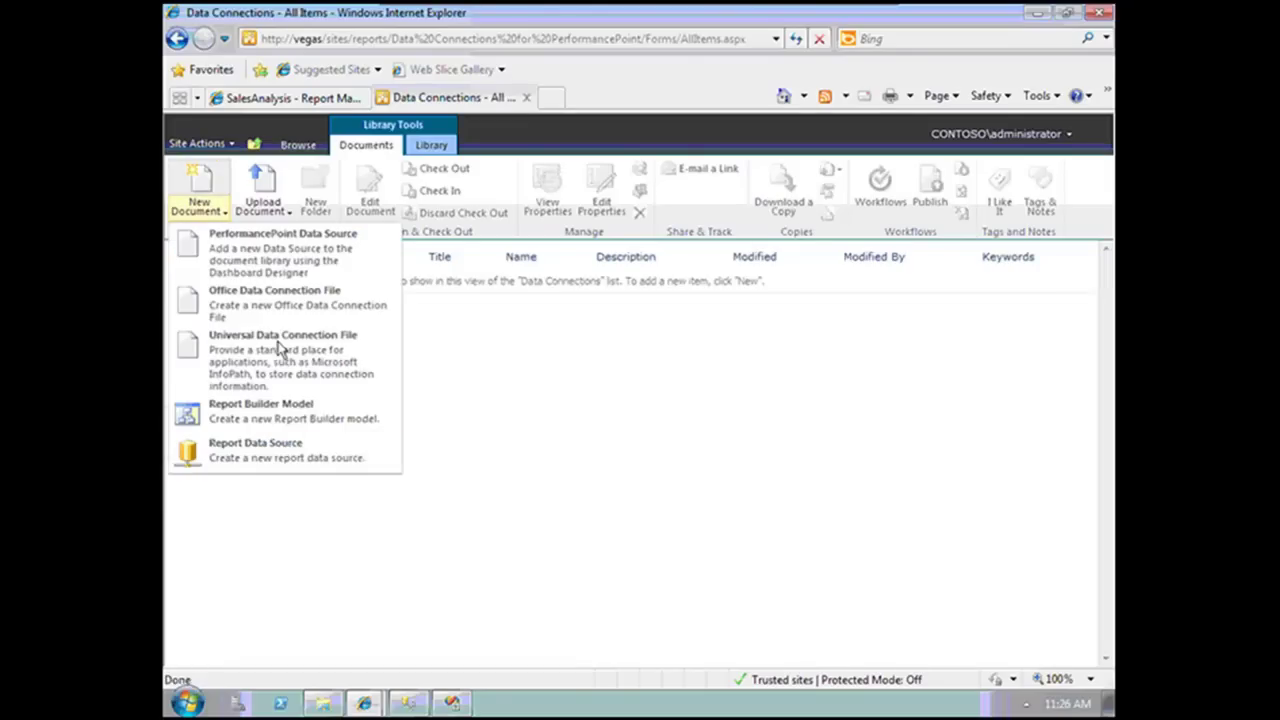
left_click(308, 452)
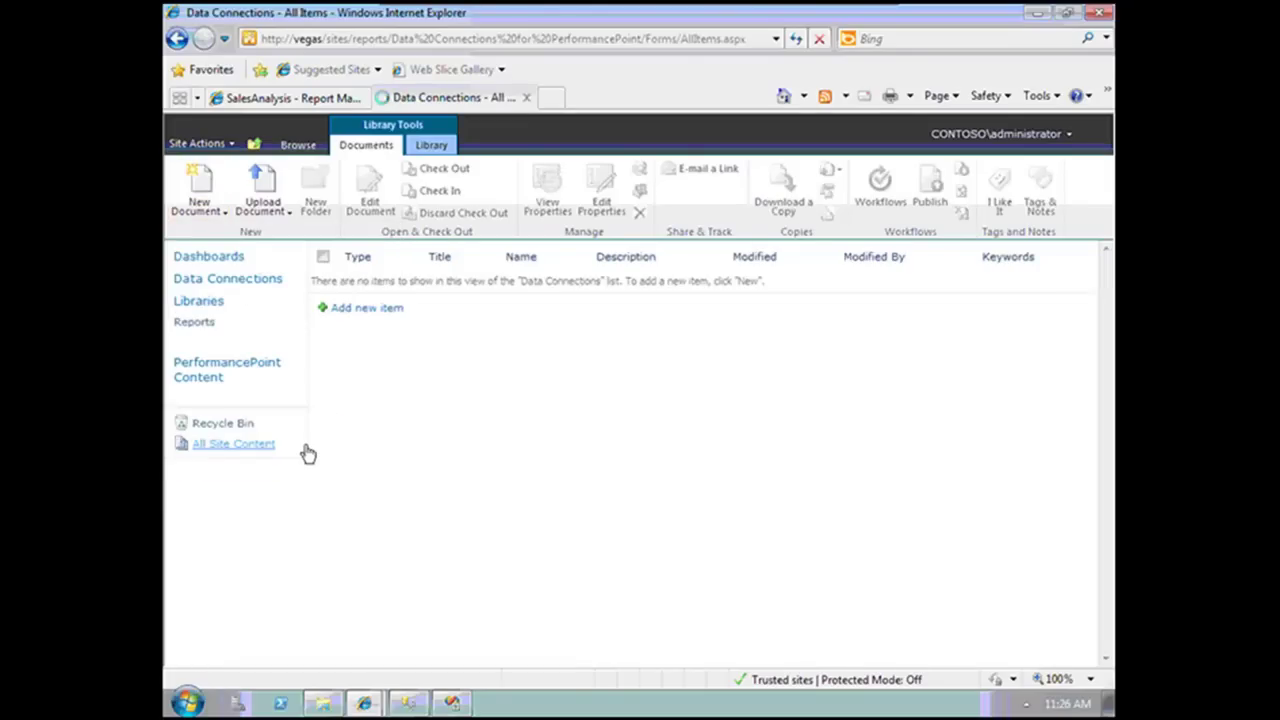
Name the SharePoint data source SalesAnalysis and set its type to Microsoft SQL Server Analysis Services.
left_click(766, 351)
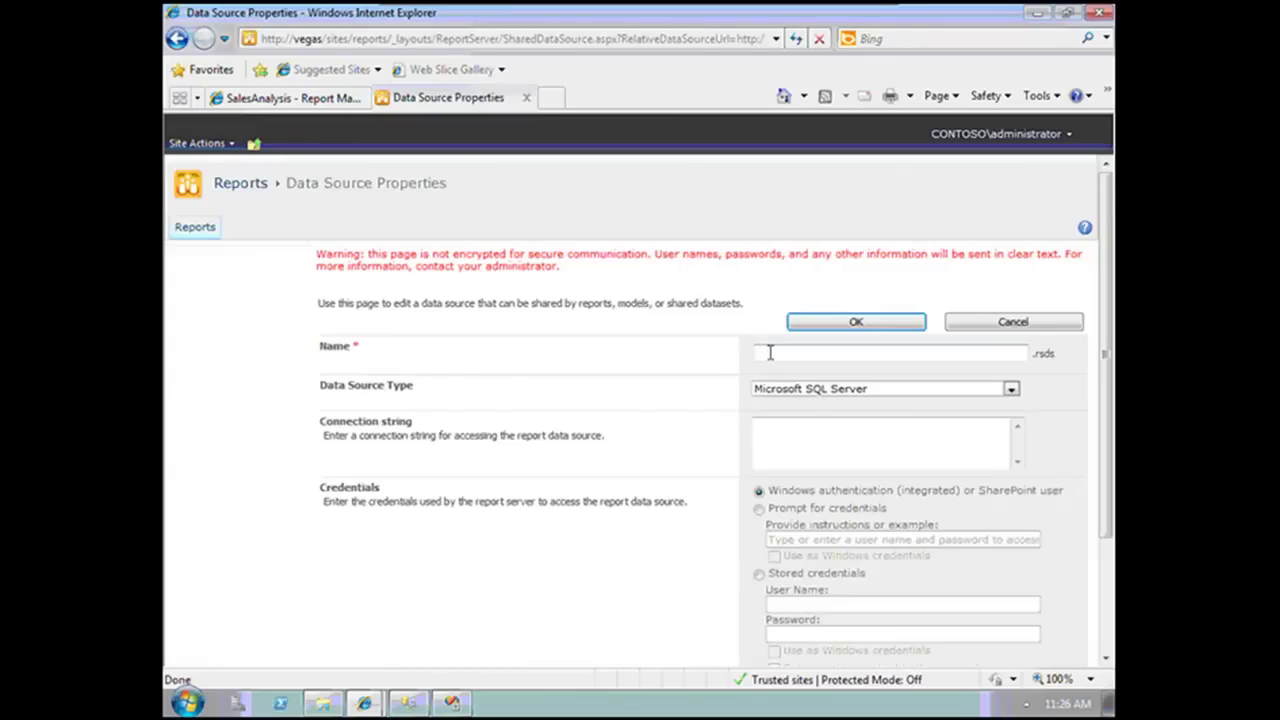
type("SalesAnalysis")
left_click(1011, 390)
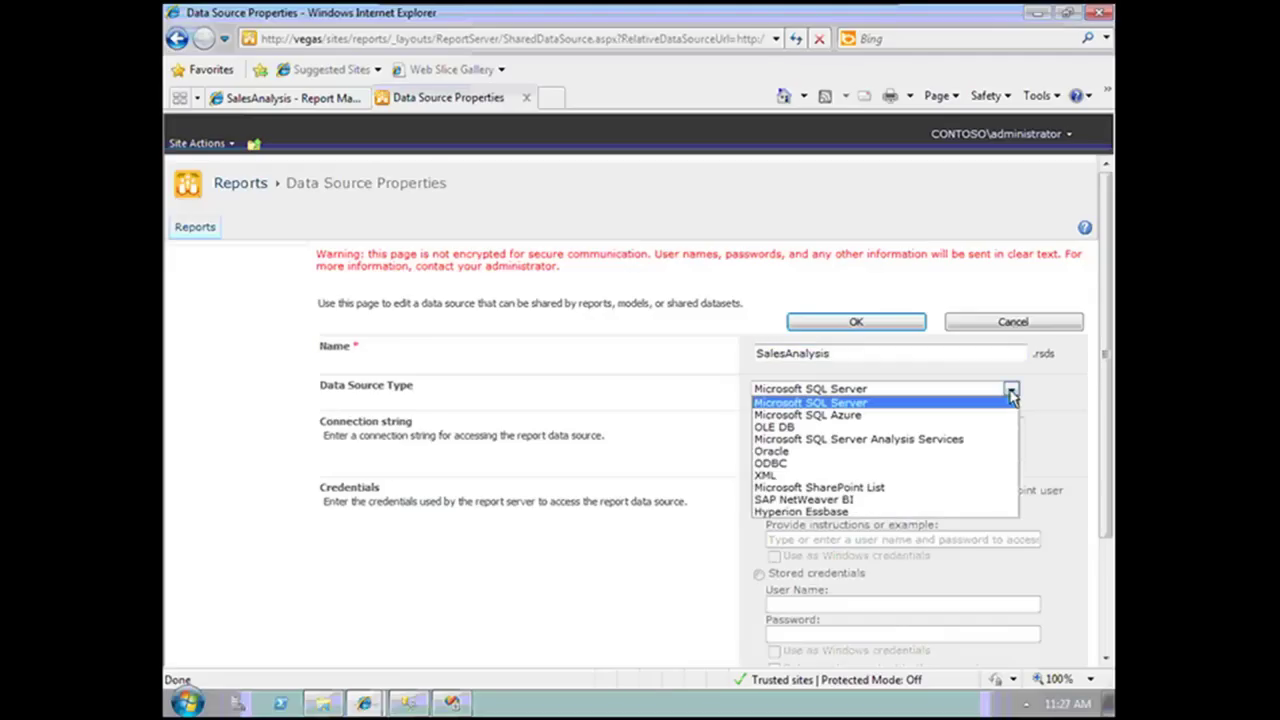
left_click(957, 439)
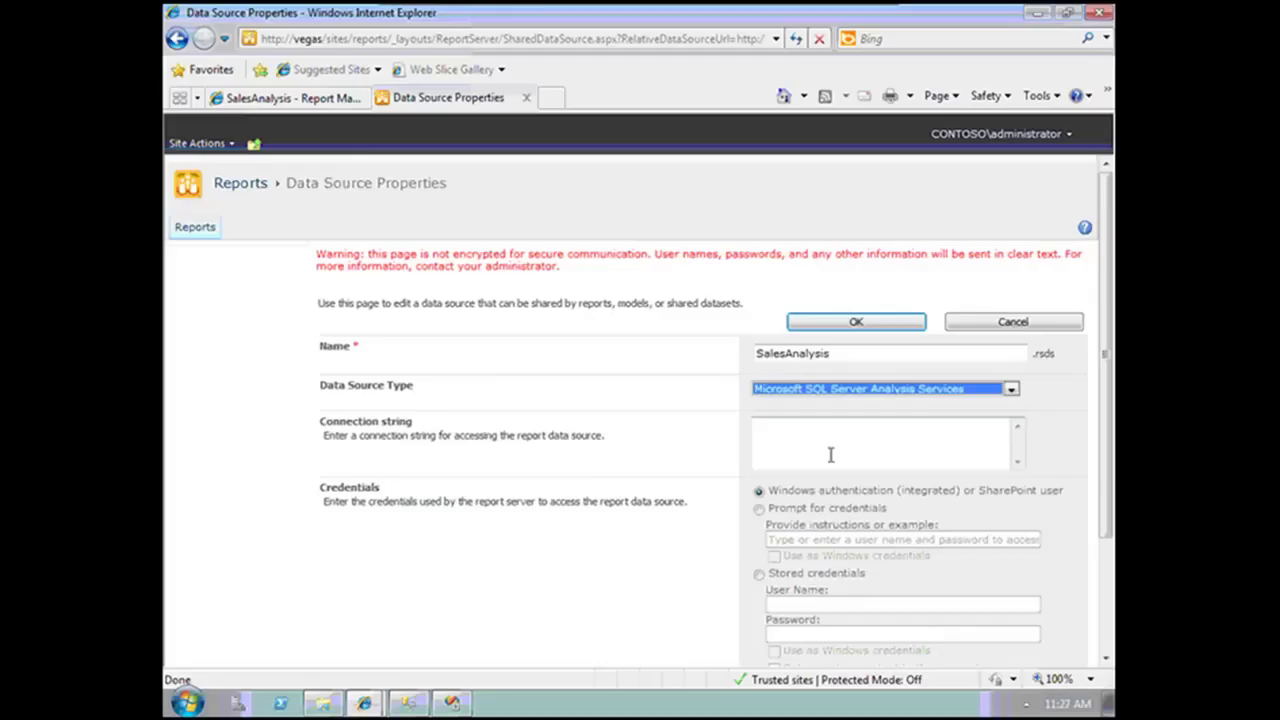
Paste the copied connection string into the SharePoint data source, test the connection and save the data source.
right_click(830, 455)
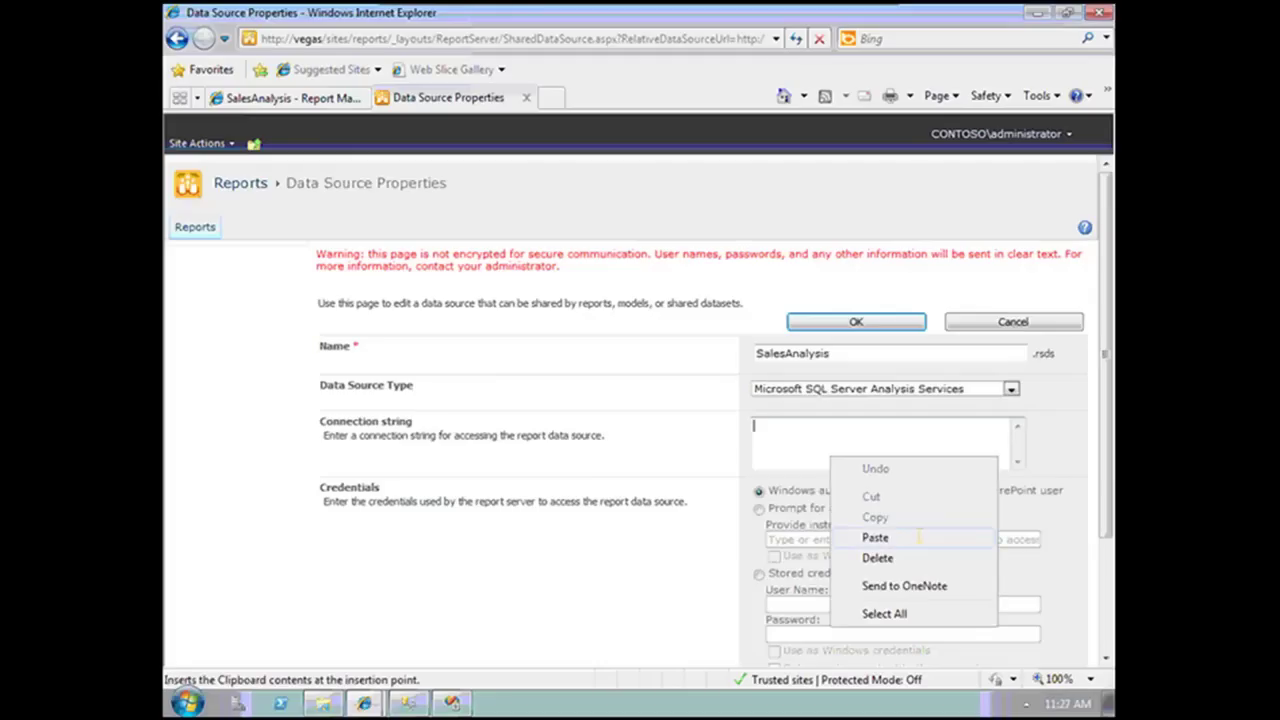
left_click(875, 536)
scroll(1108, 498, "down", 3)
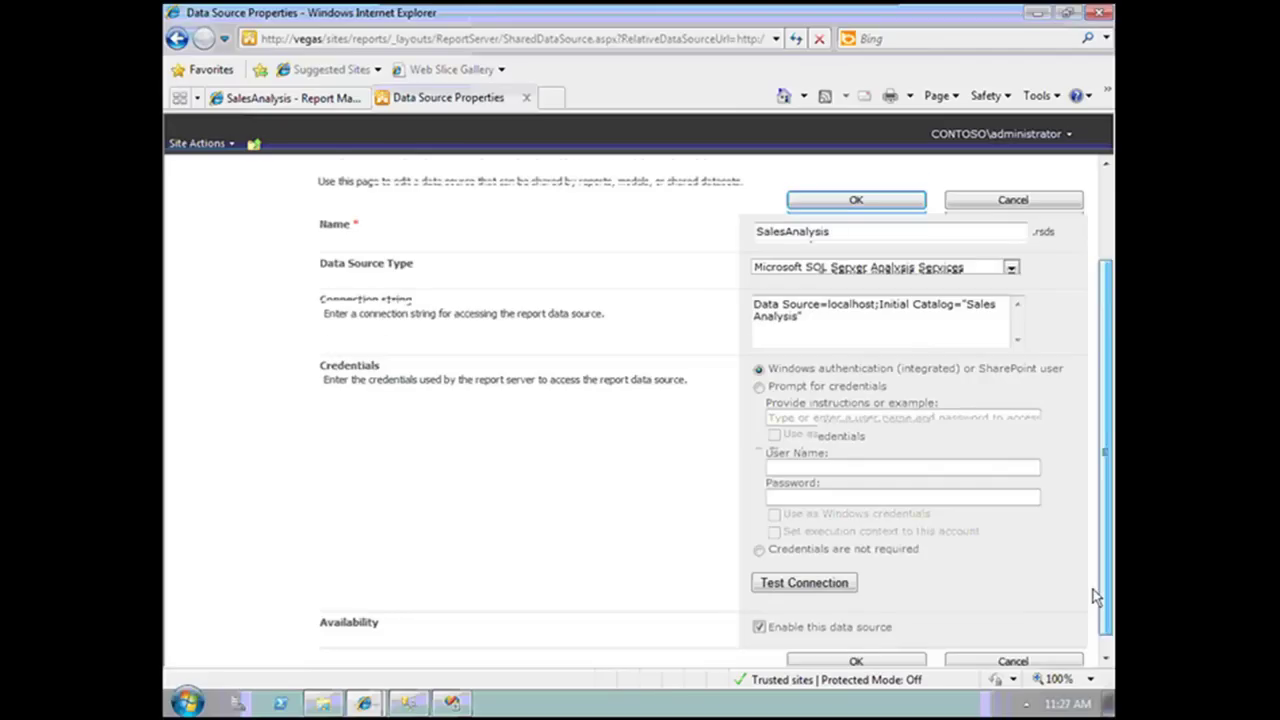
left_click(834, 585)
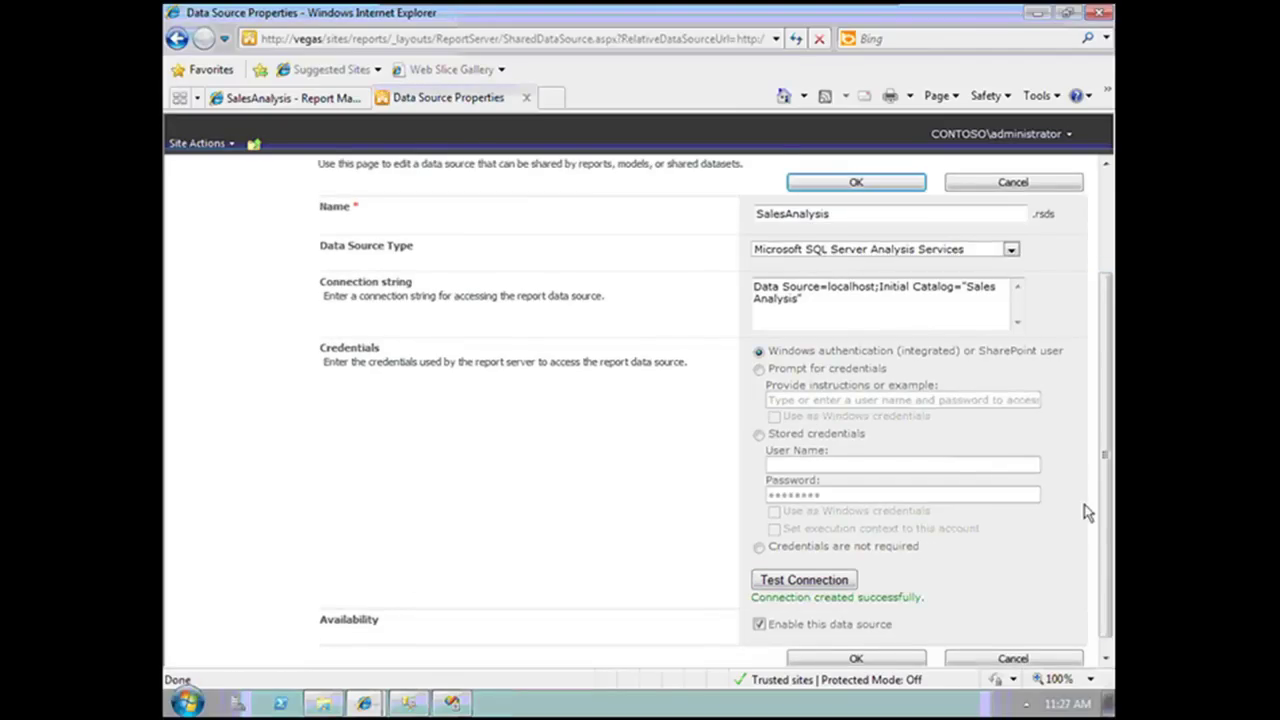
left_click(830, 652)
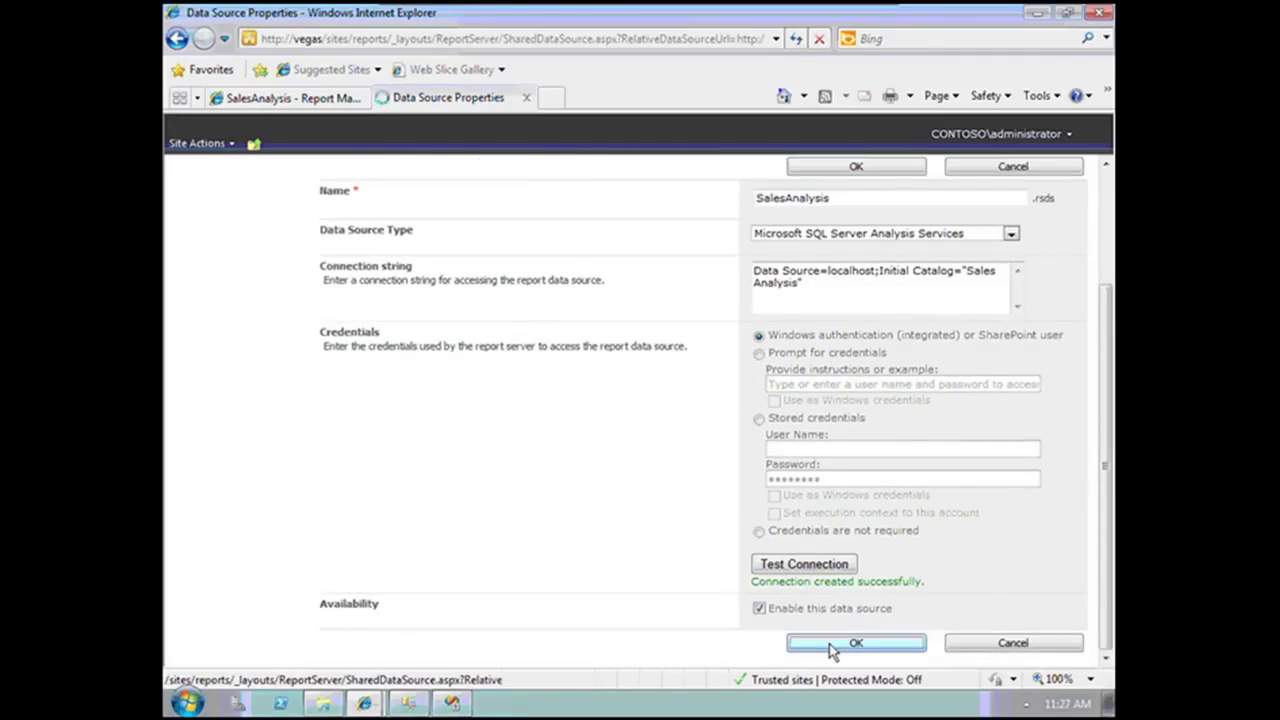